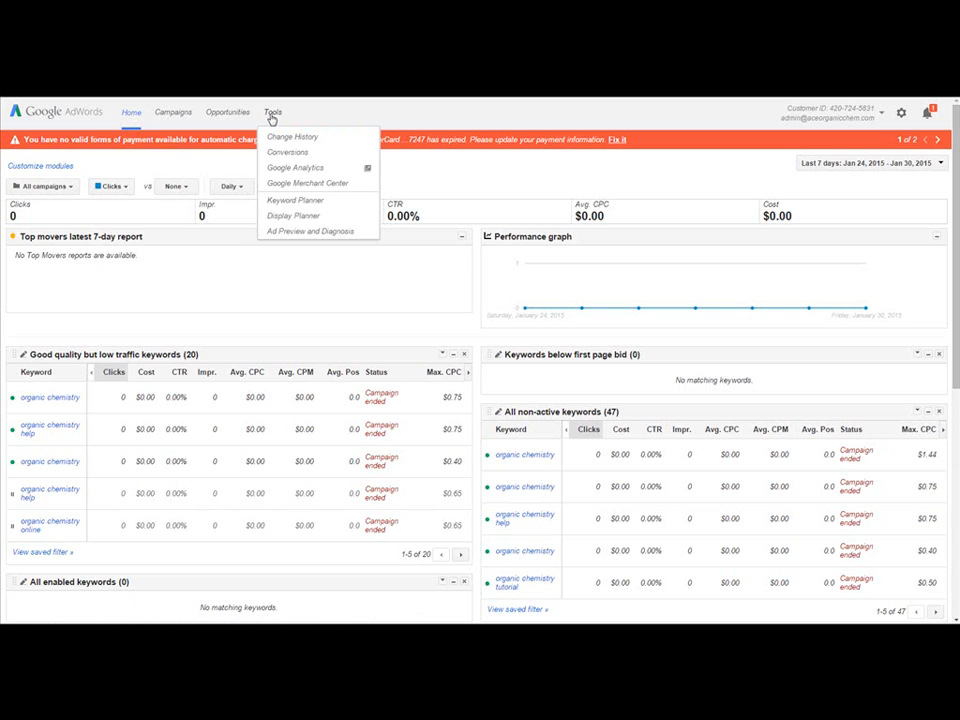
Open Keyword Planner and get new keyword and ad group ideas for the product or service "cell biology"
click(289, 203)
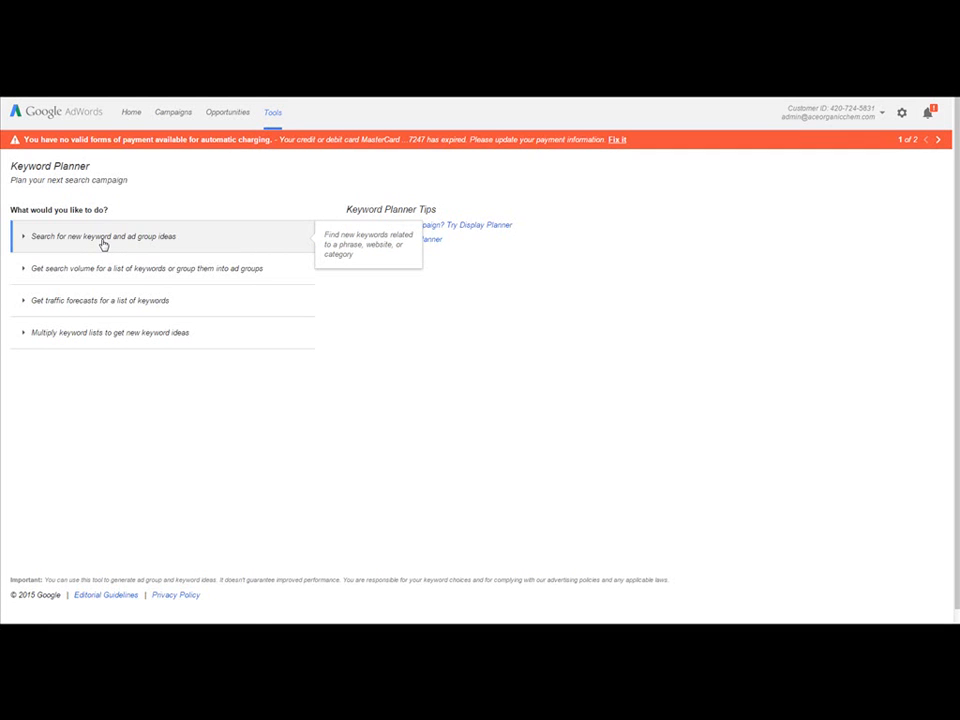
click(103, 242)
click(90, 283)
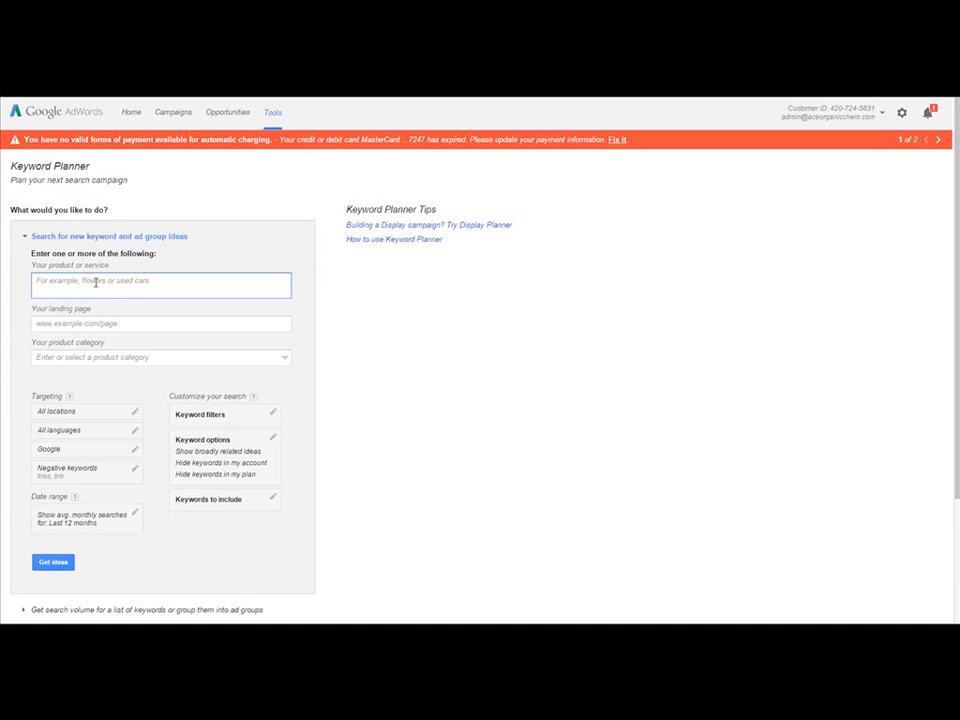
text(cell biology)
click(54, 563)
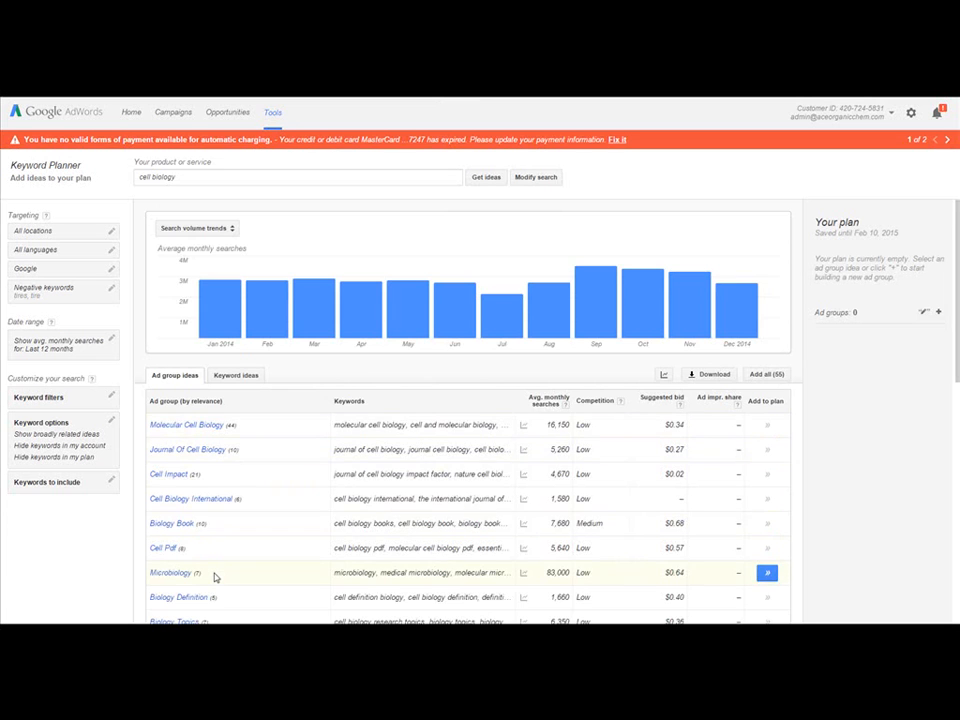
Look through the suggested ad groups for cell biology and show the individual keyword ideas
scroll(214, 574, down, 2)
scroll(214, 574, up, 1)
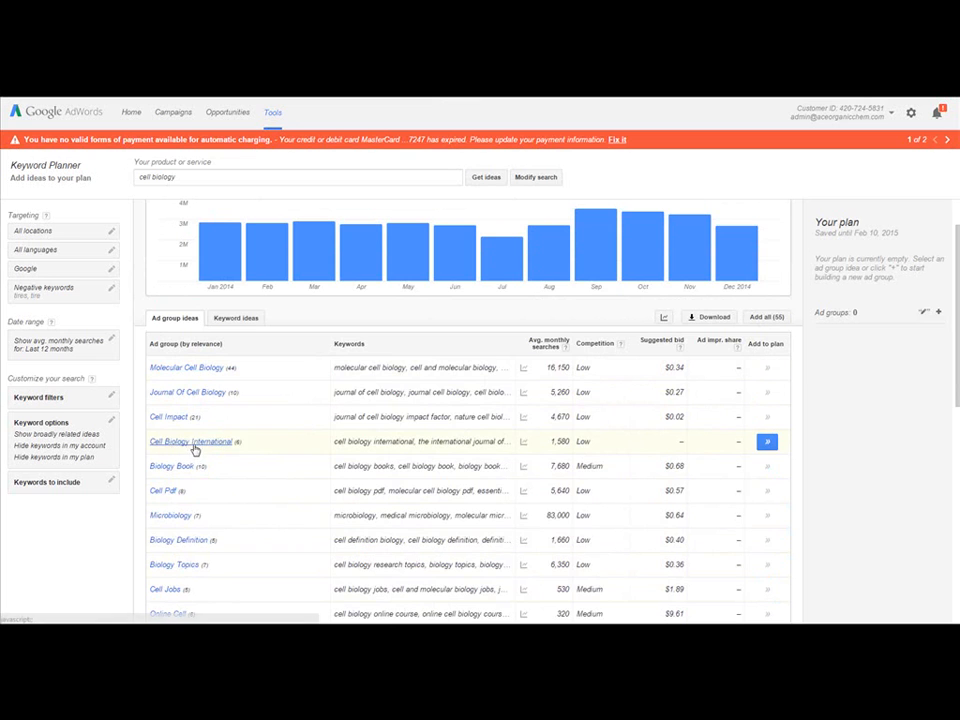
scroll(229, 542, up, 1)
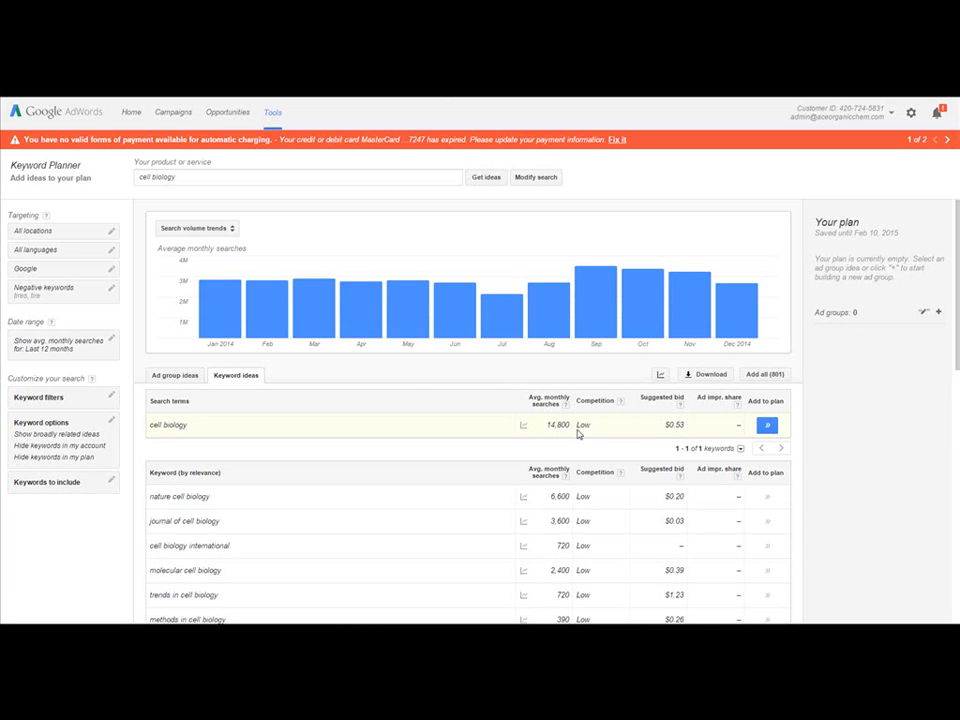
Restrict the location targeting of the keyword ideas to the United States
click(80, 234)
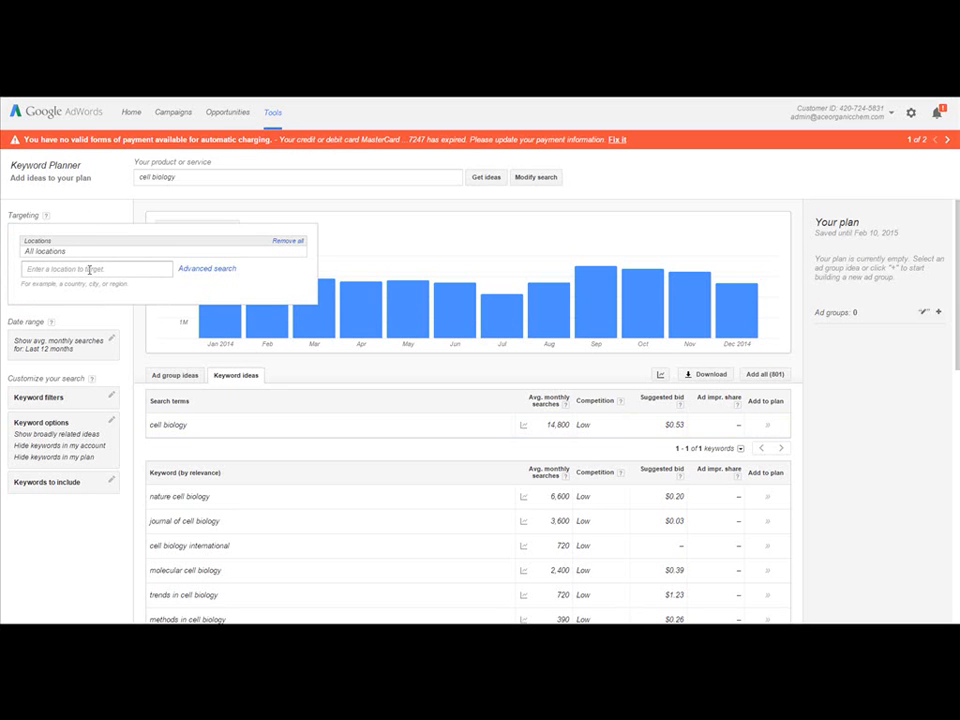
click(86, 269)
text(united stat)
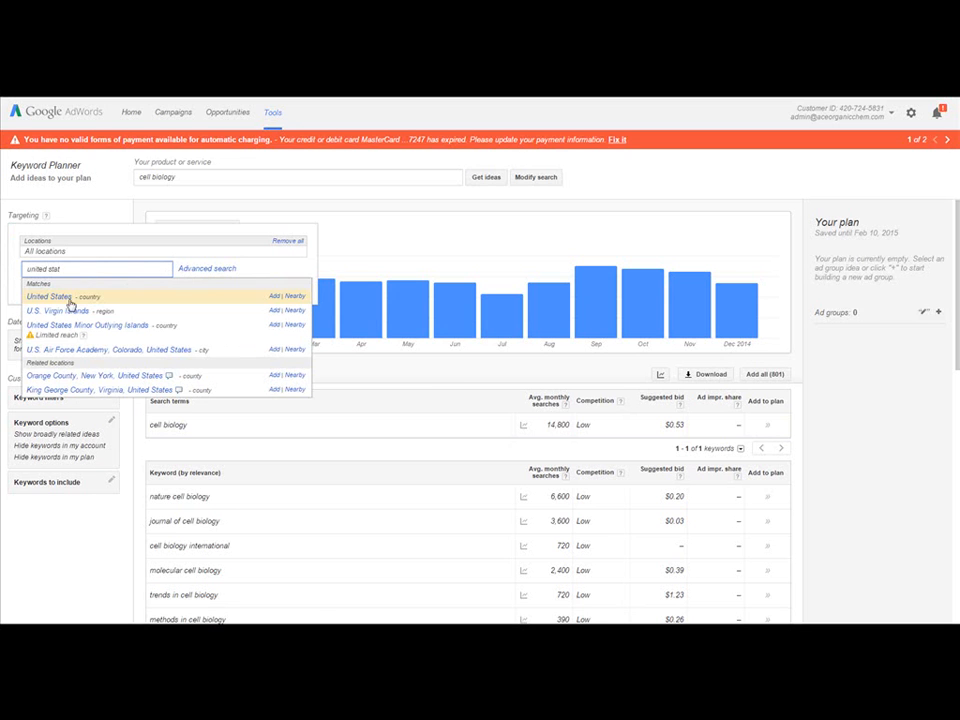
click(52, 297)
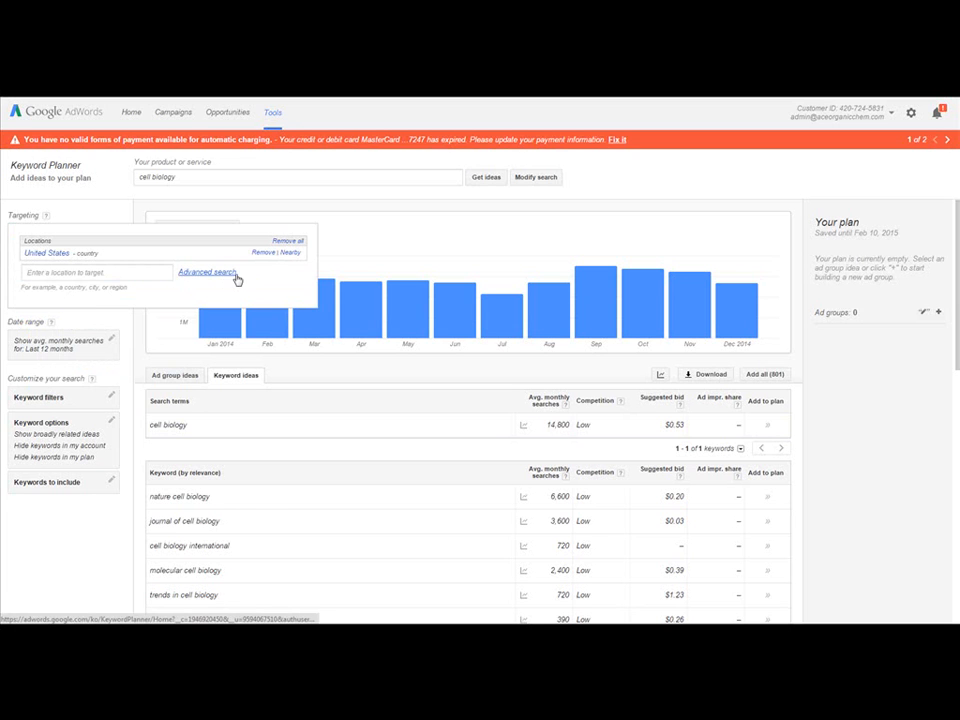
click(330, 499)
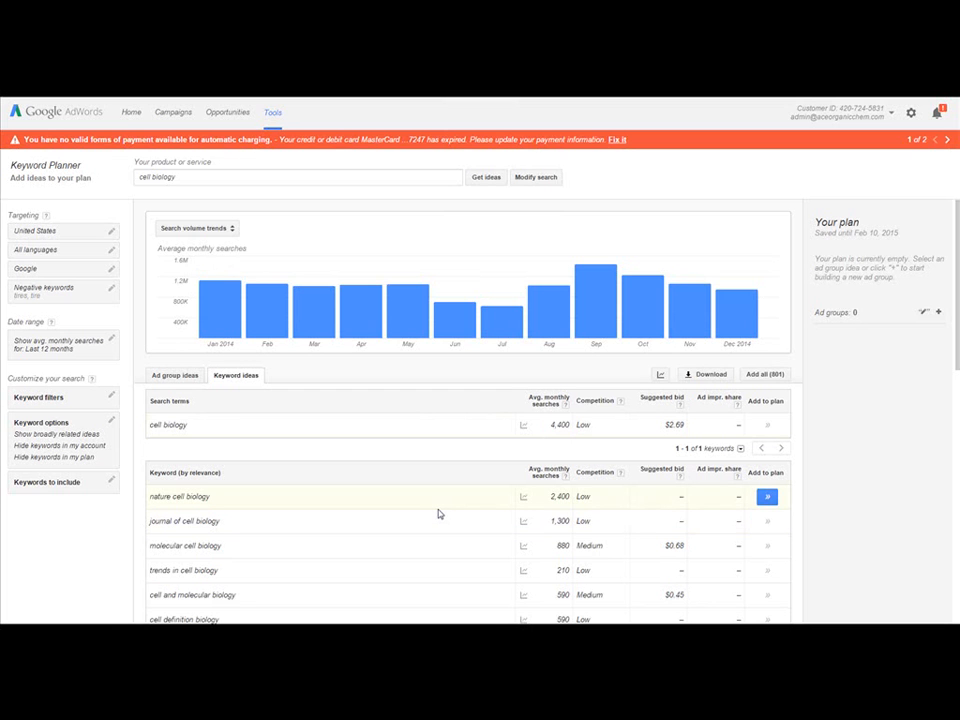
Examine the keyword ideas with their average monthly searches, and the month-by-month search trend for cell biology across 2014
scroll(438, 514, down, 5)
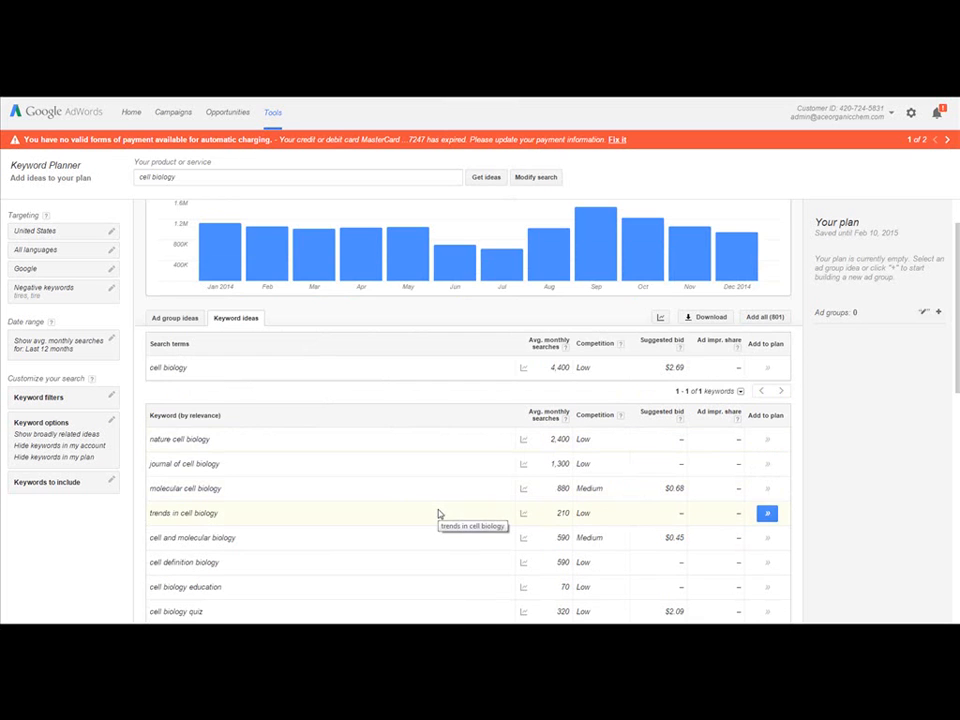
scroll(438, 514, down, 2)
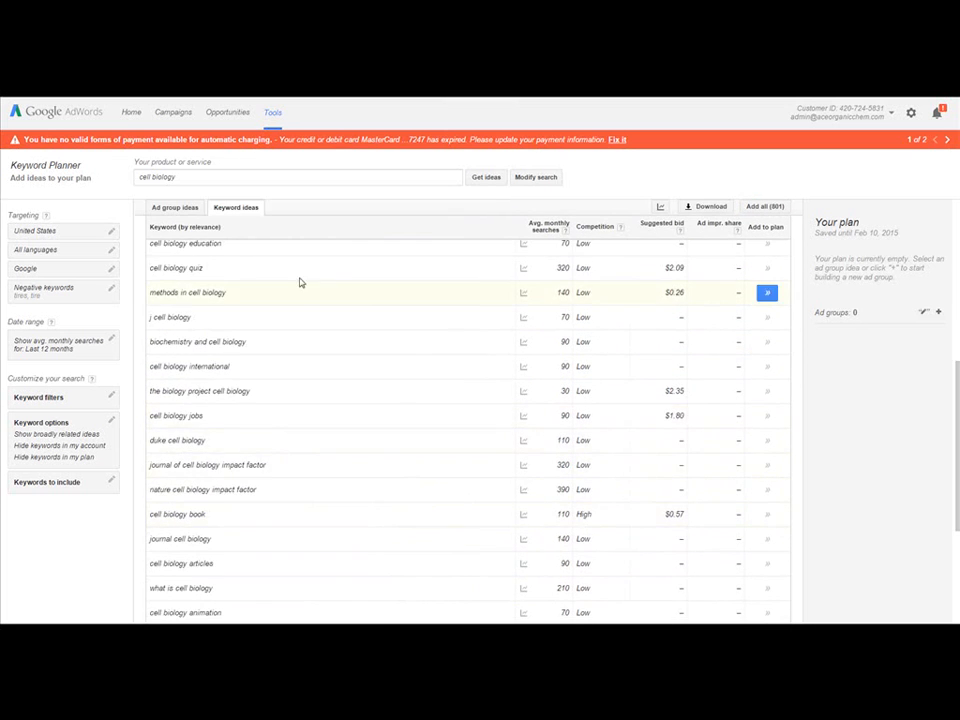
scroll(296, 540, up, 3)
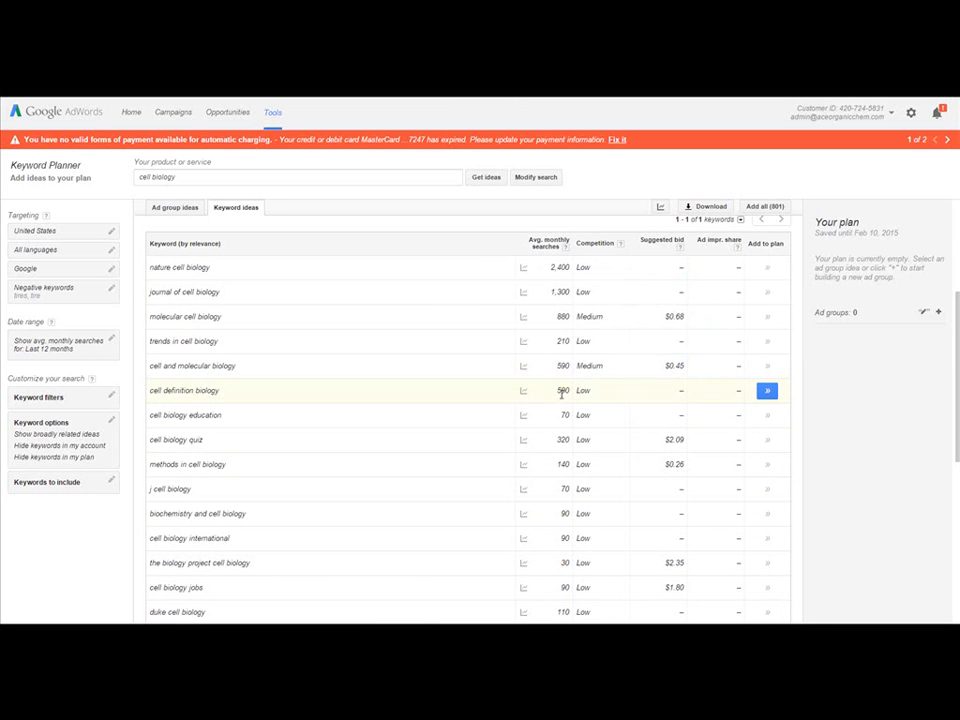
scroll(530, 405, up, 3)
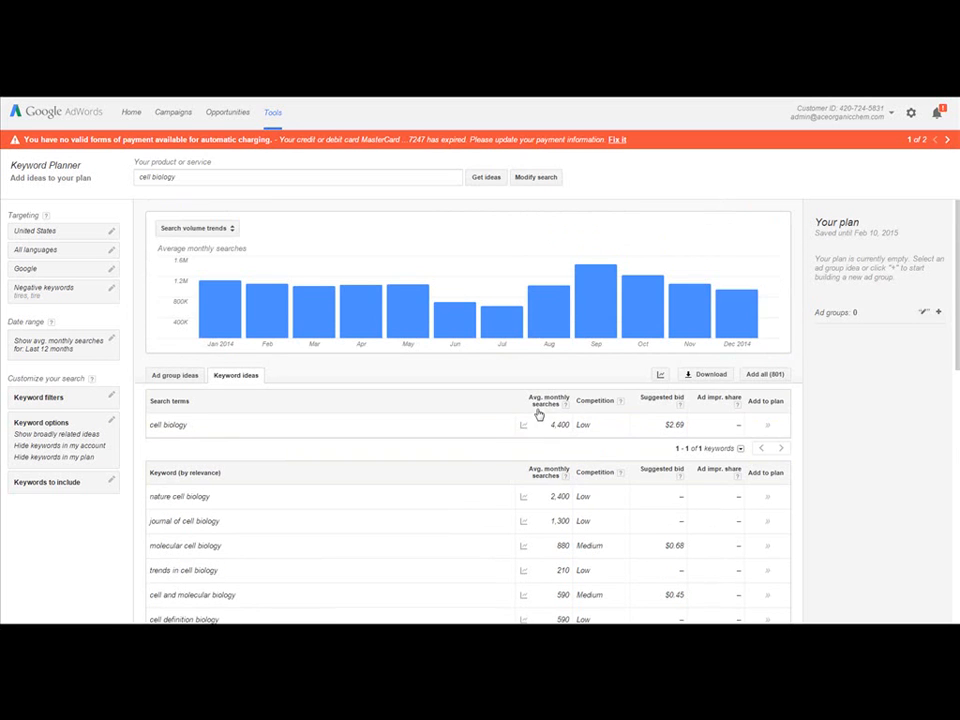
mouse_move(523, 427)
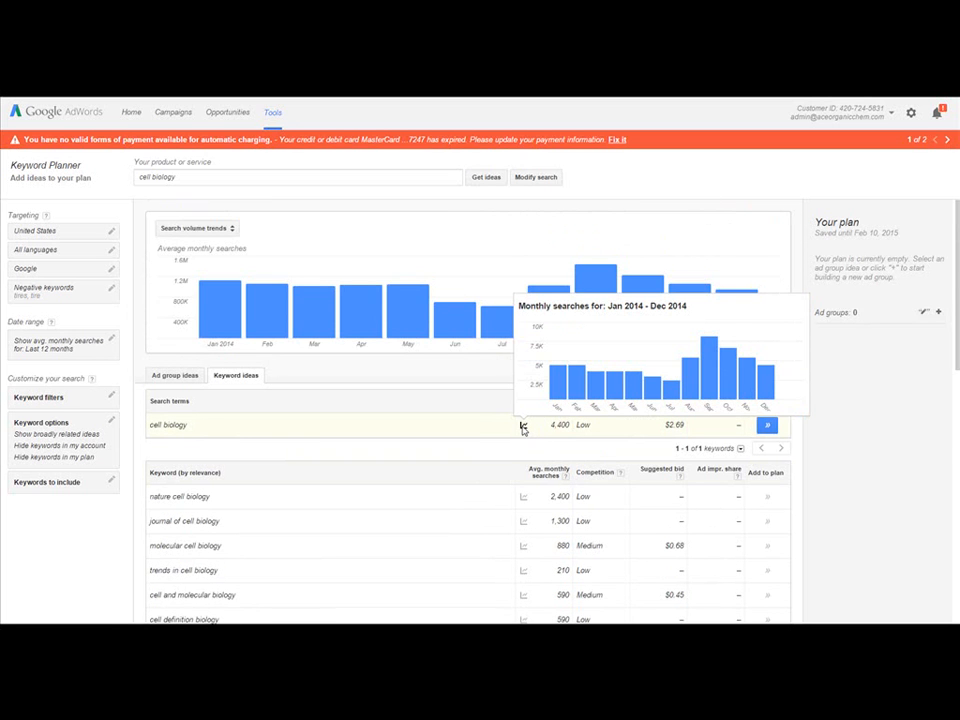
mouse_move(559, 391)
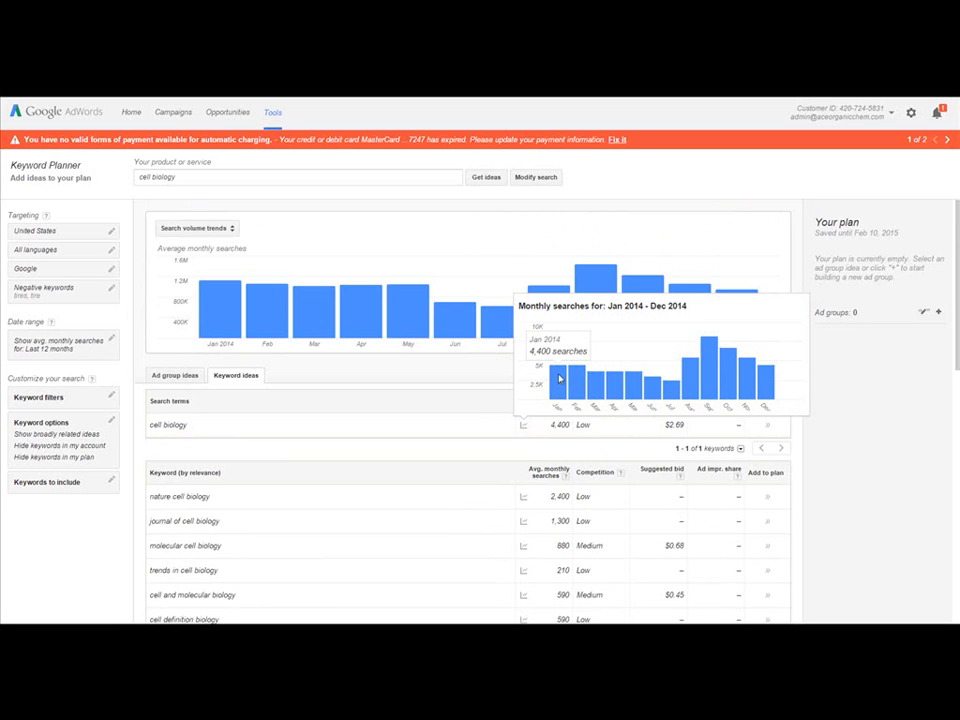
mouse_move(651, 389)
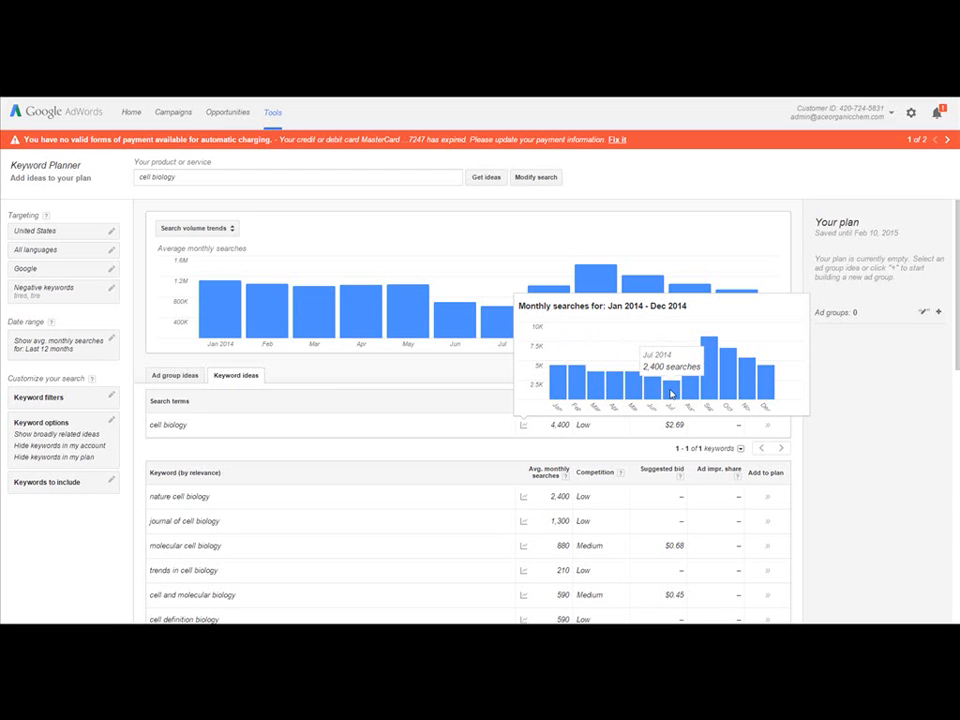
mouse_move(708, 367)
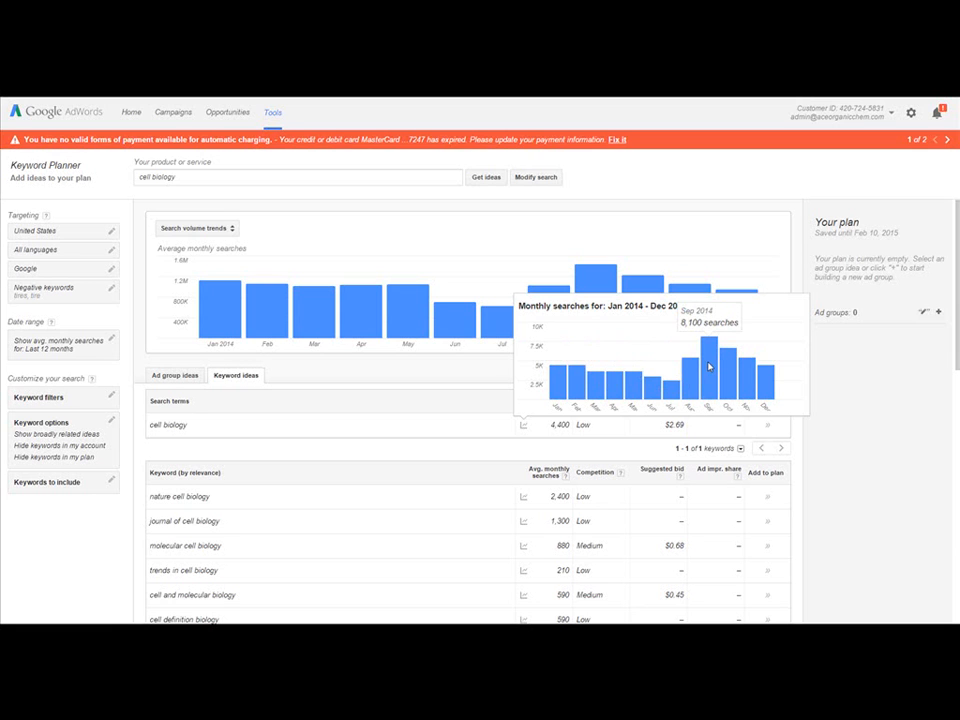
mouse_move(767, 389)
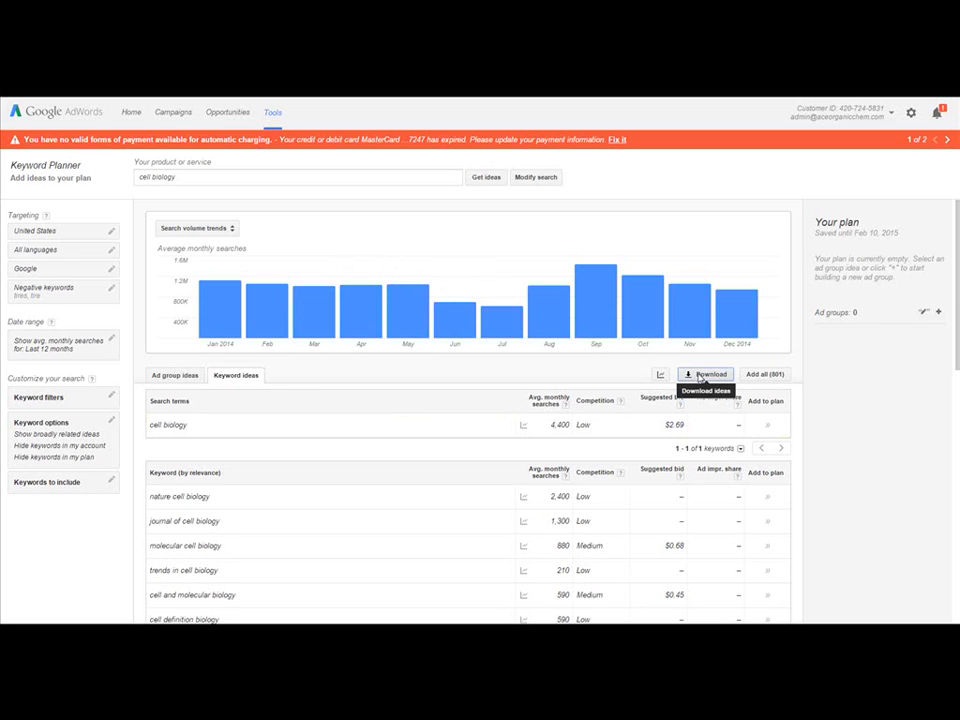
Download the keyword ideas' historical statistics in Excel CSV format and save the file
click(700, 376)
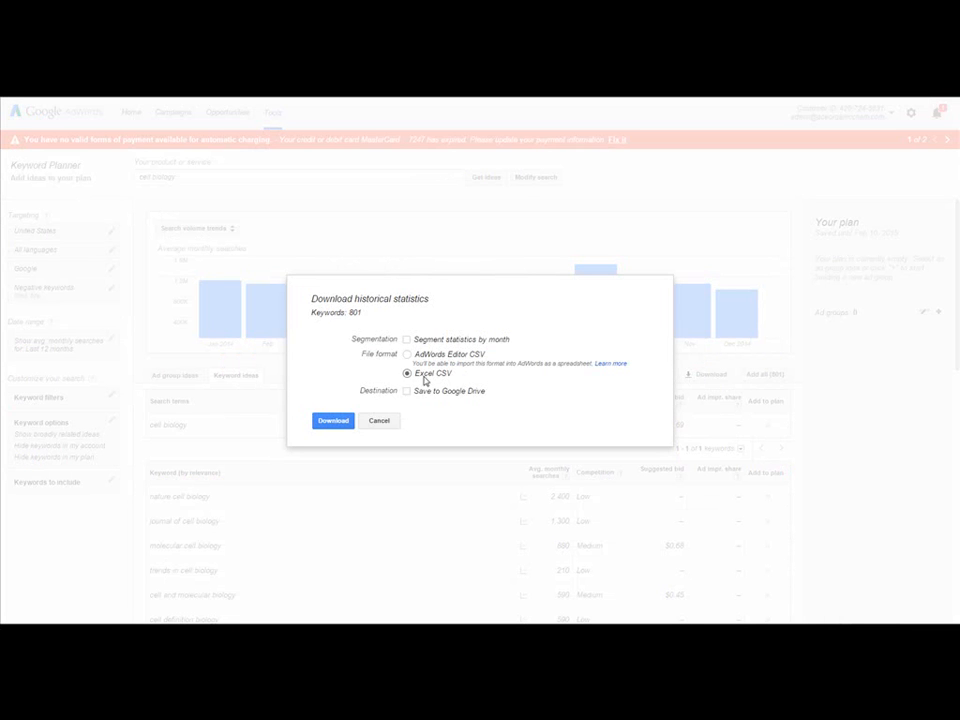
click(353, 421)
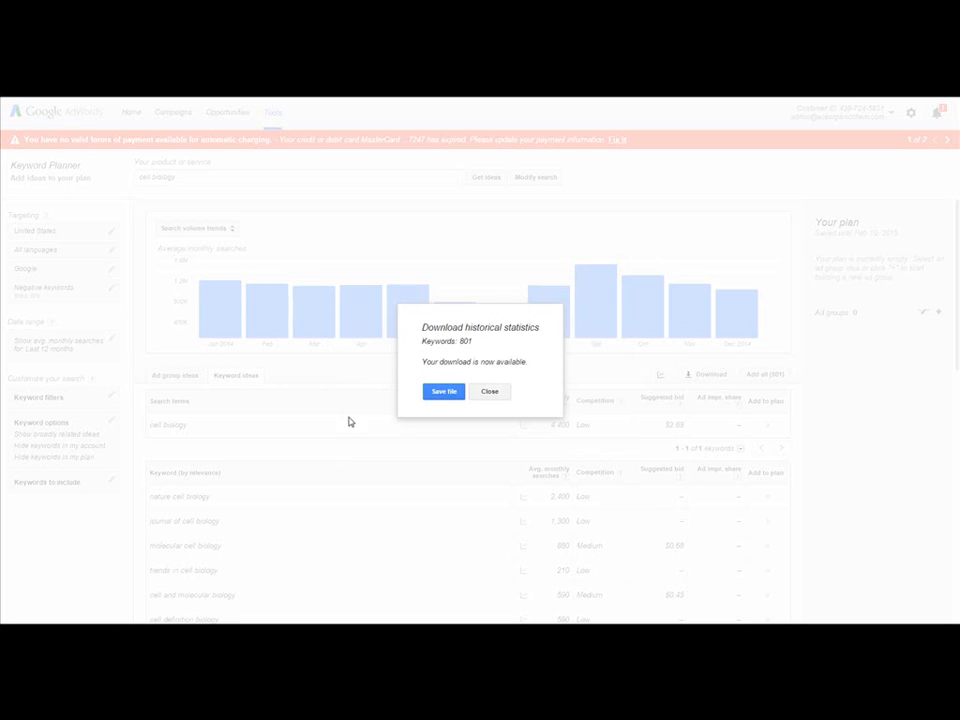
click(440, 396)
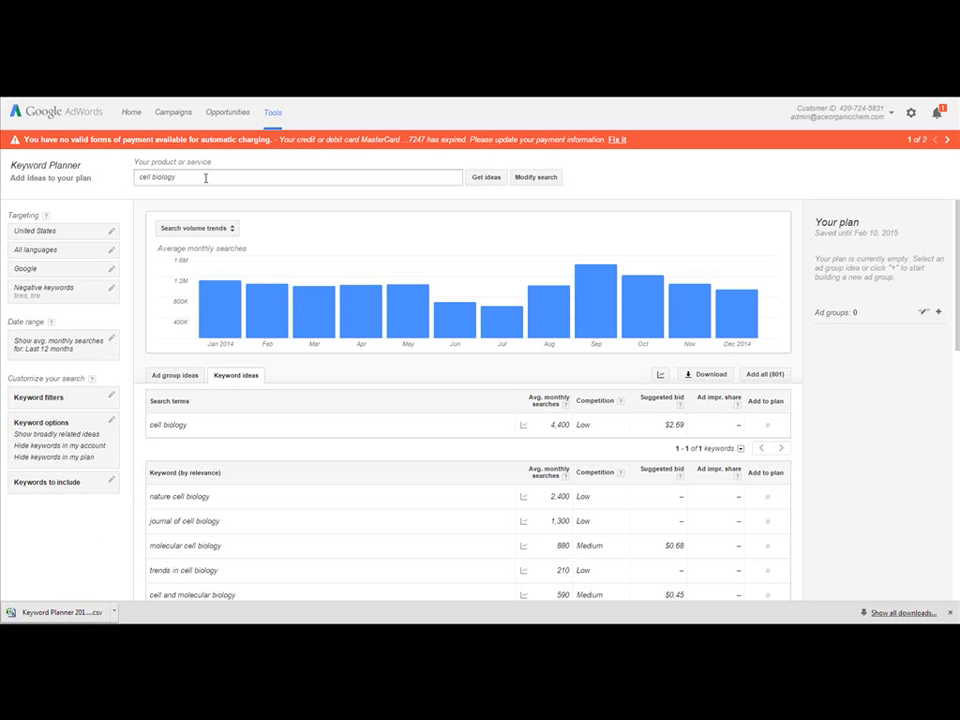
Restart Keyword Planner with the search volume option and enter the keywords cell biology, cellular biology, and molecular and cellular biology
click(271, 115)
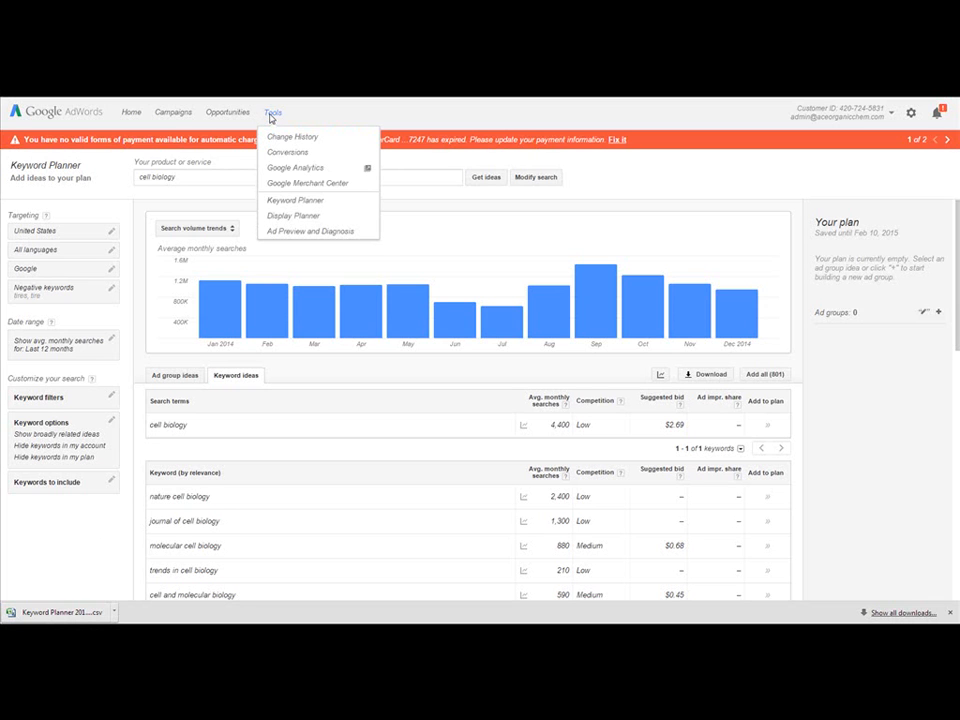
click(281, 201)
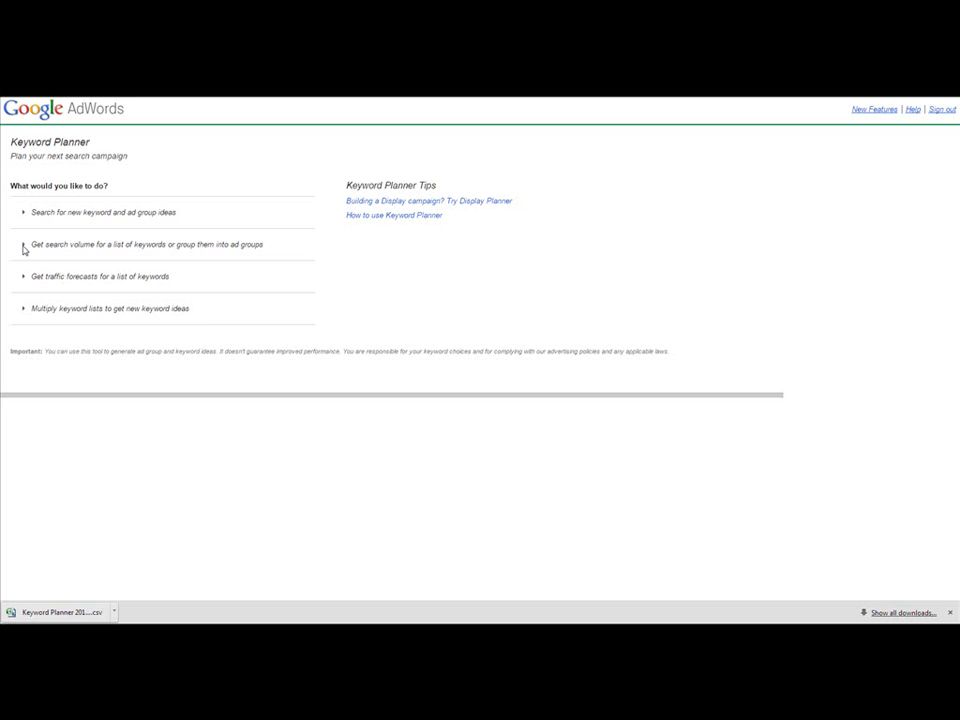
click(86, 251)
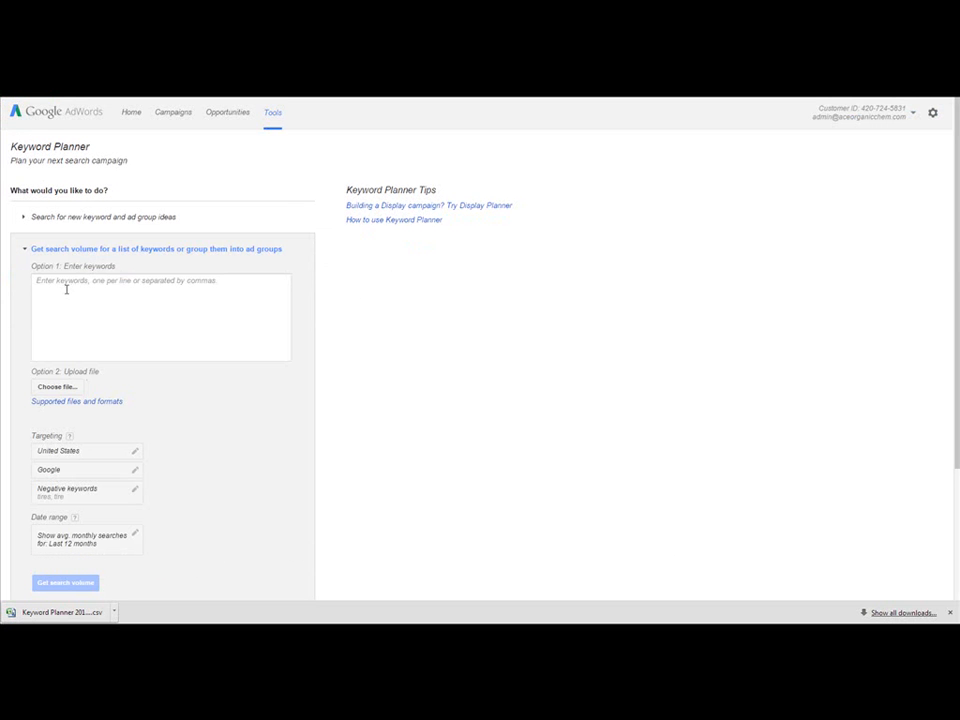
click(63, 290)
text(cell)
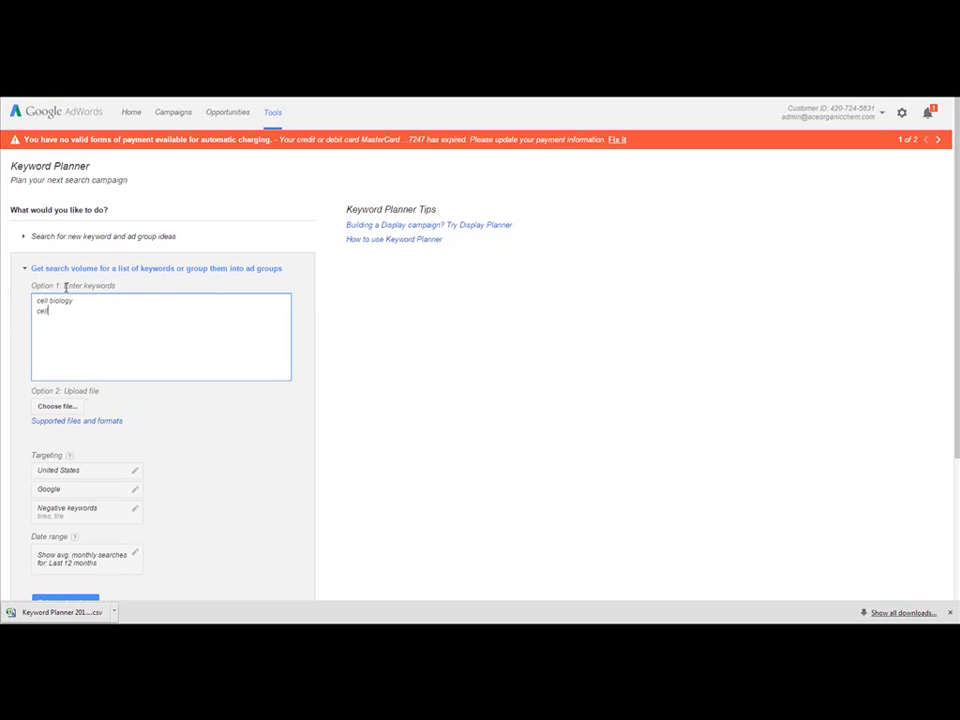
text(gy )
text(mole)
text(cular and)
text( cellular bio)
text(logy)
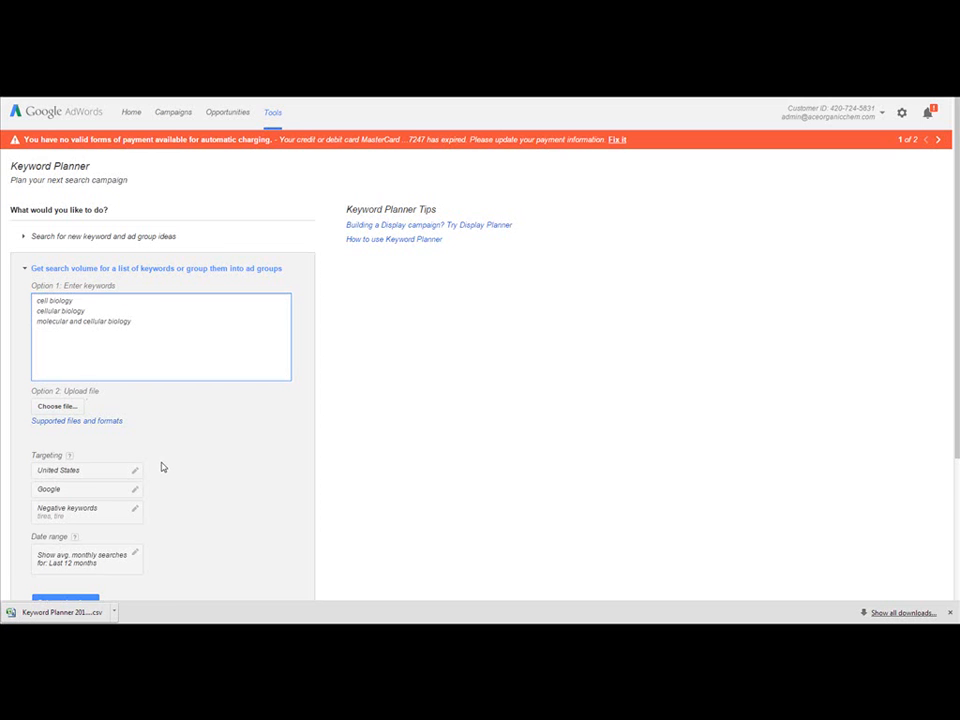
Get the search volume for the entered keywords and check the monthly trends of molecular and cellular biology and cellular biology
scroll(123, 350, down, 1)
click(66, 545)
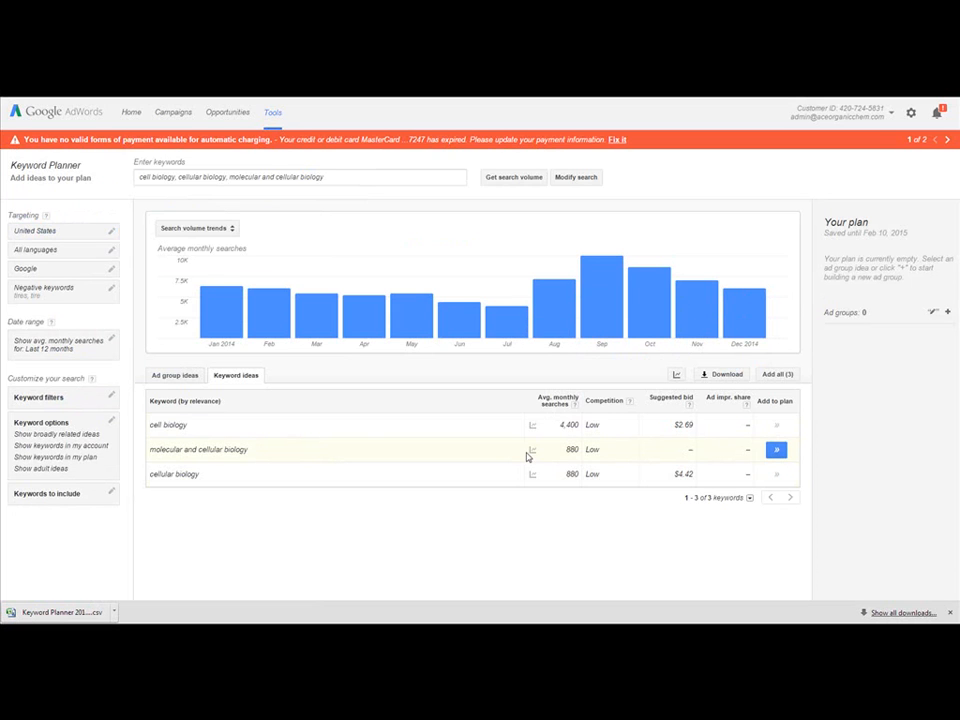
mouse_move(531, 451)
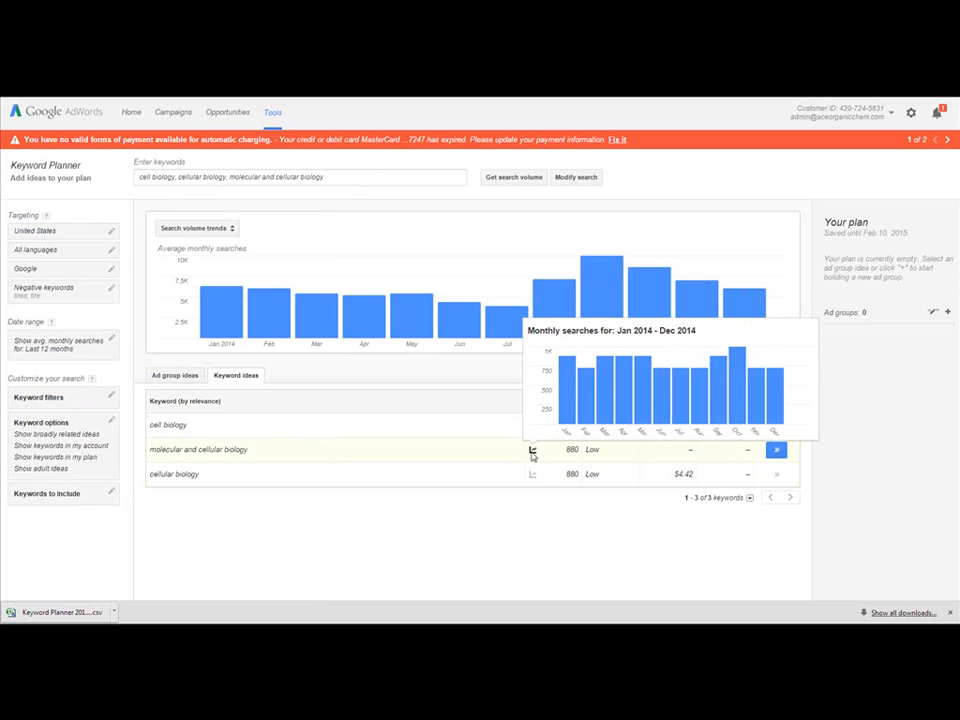
mouse_move(533, 479)
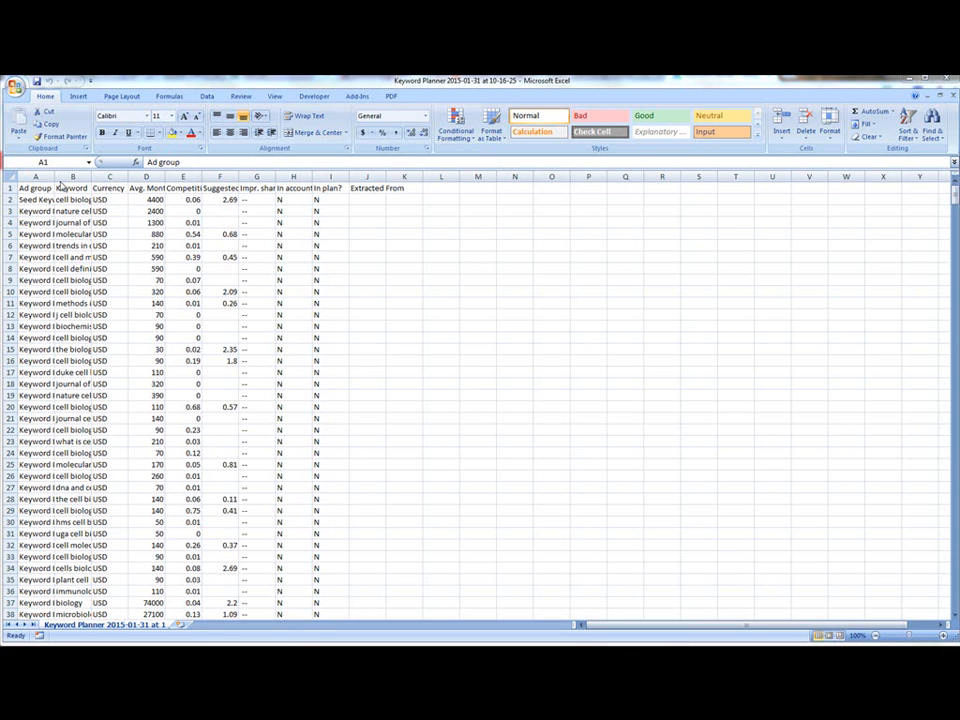
Switch to Excel with the downloaded Keyword Planner file and widen its columns so the headings and keywords are readable
drag(54, 177, 318, 177)
drag(391, 177, 525, 177)
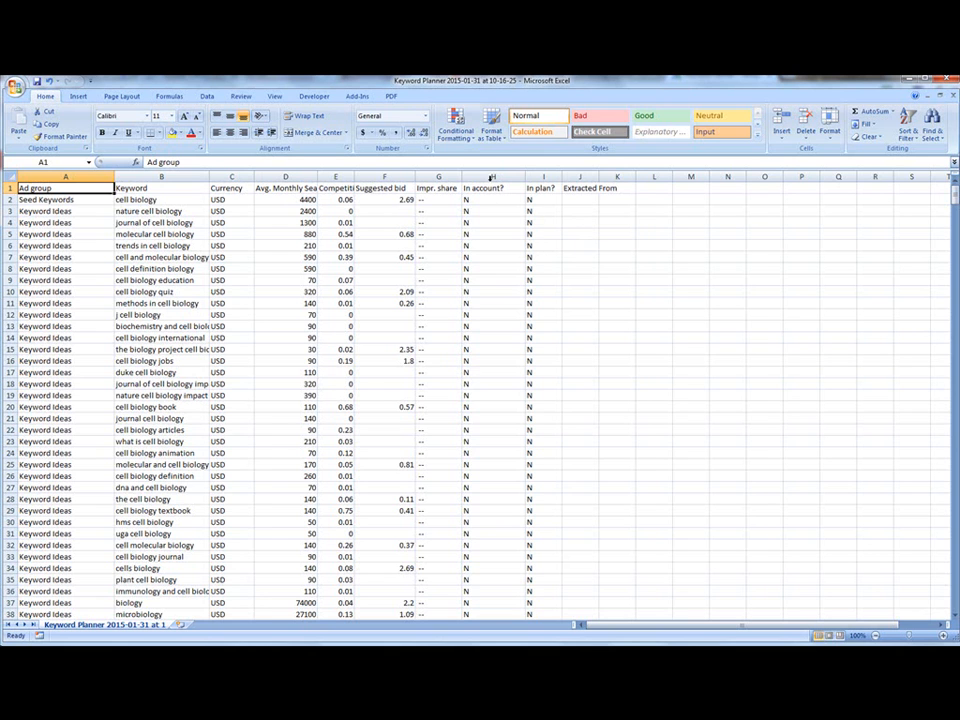
Delete the In account?, In plan?, Extracted From, Impr. share and Currency columns from the keyword sheet
drag(492, 177, 578, 178)
right_click(522, 268)
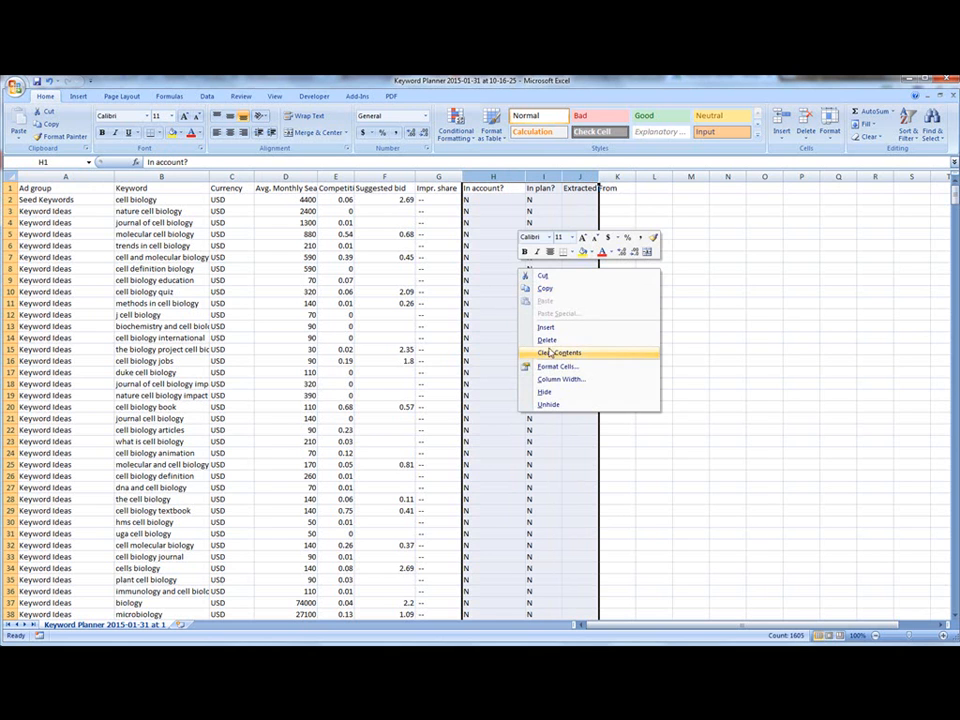
click(555, 337)
right_click(447, 178)
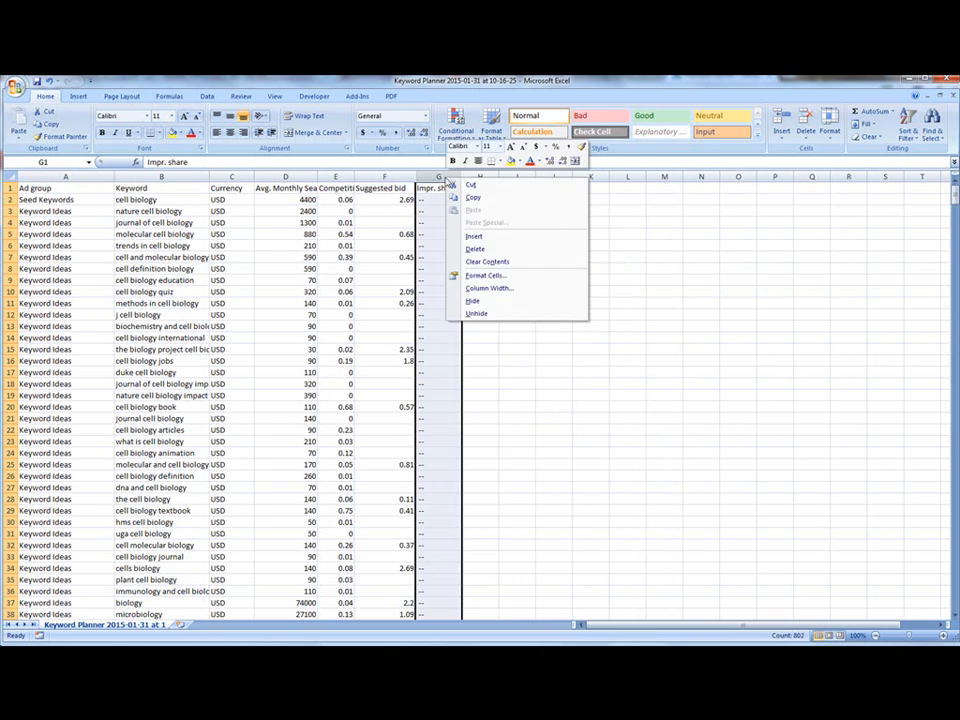
click(475, 249)
click(507, 314)
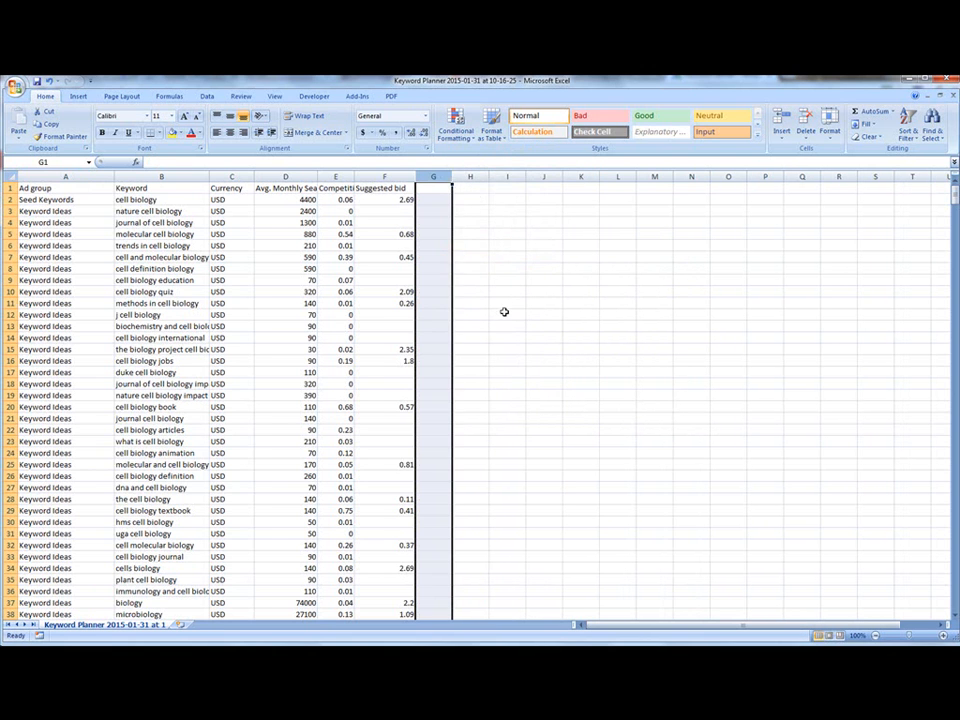
click(232, 176)
right_click(232, 178)
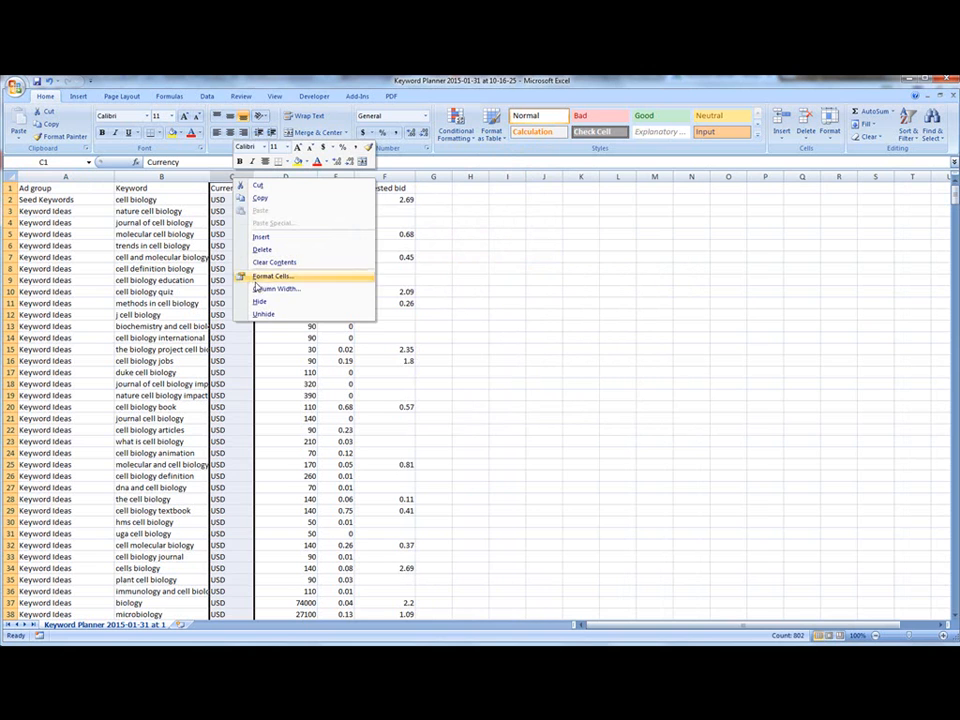
click(260, 249)
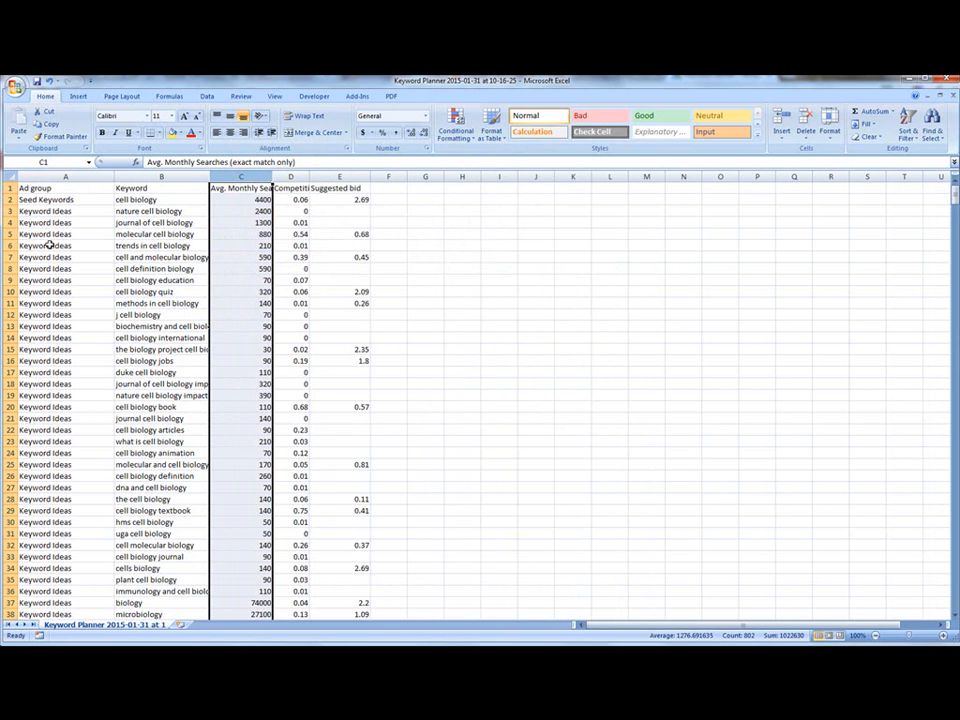
Delete the Ad group column from the keyword sheet
click(51, 199)
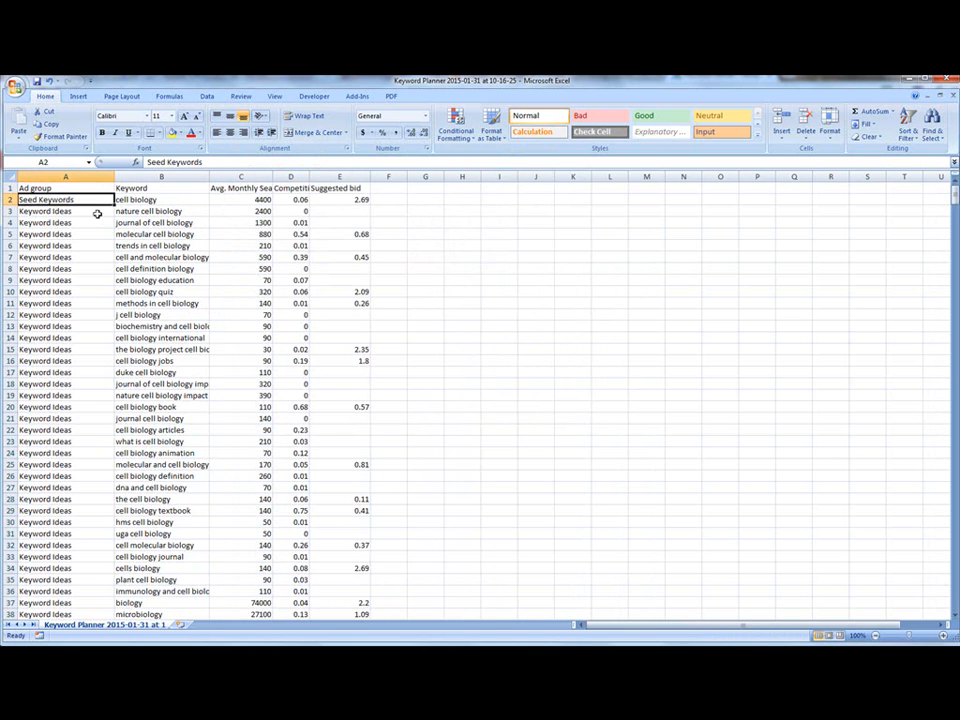
right_click(78, 177)
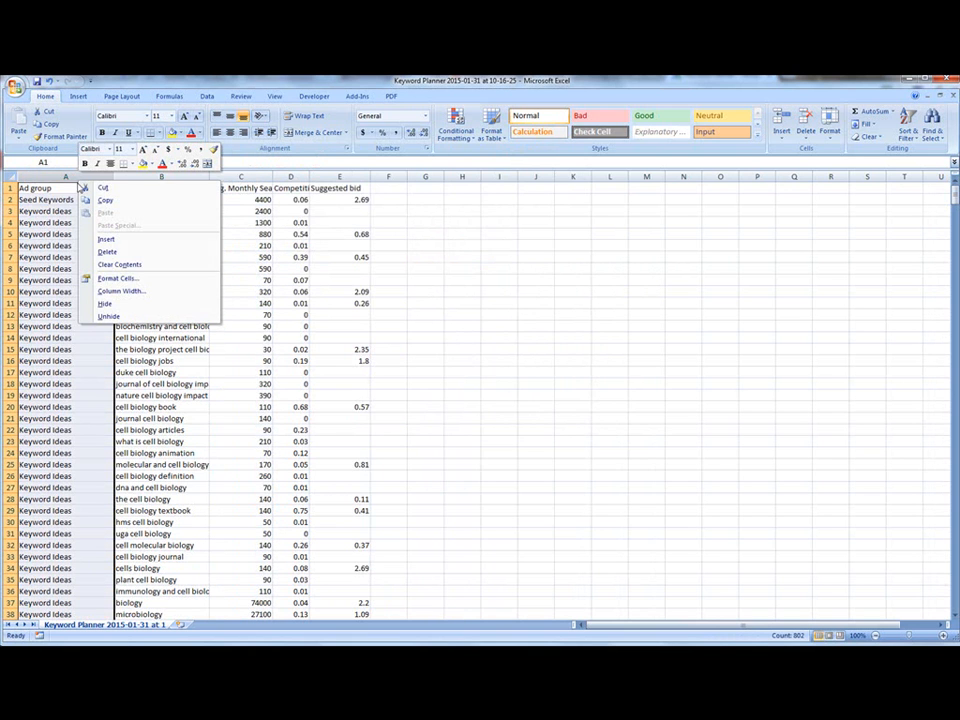
click(106, 251)
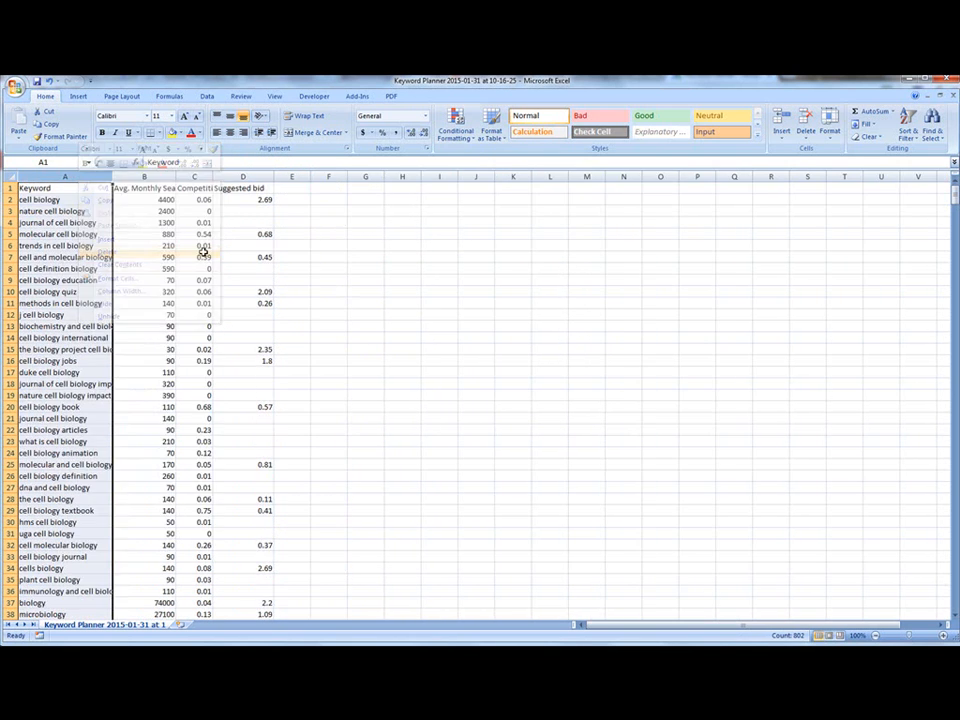
click(388, 316)
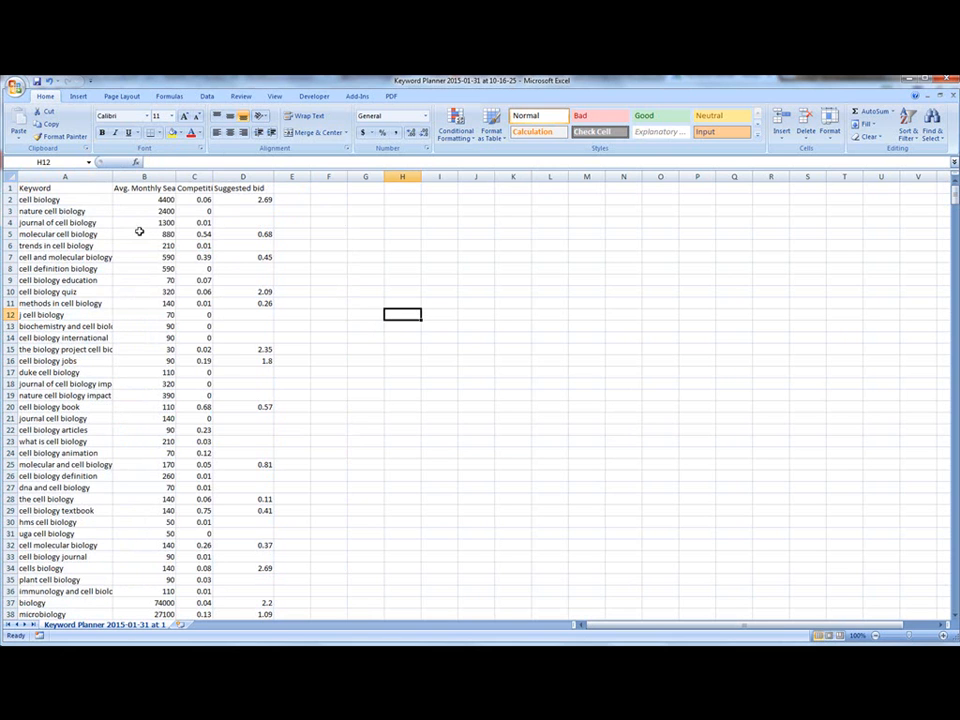
Make the header row bold and underlined, and freeze the top row so it stays visible while scrolling
click(9, 188)
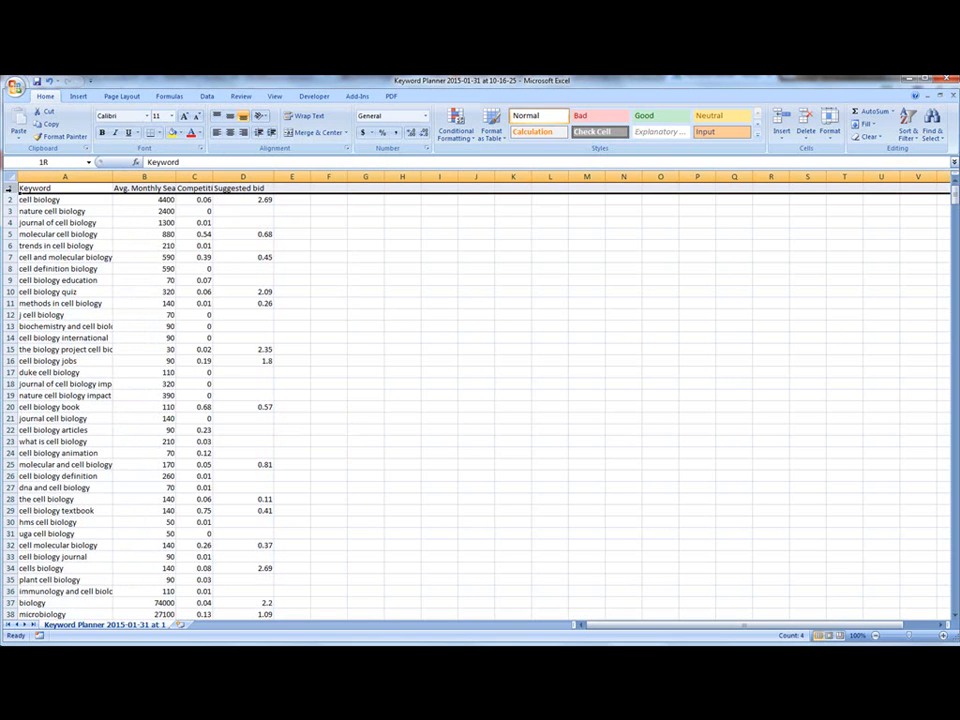
click(102, 132)
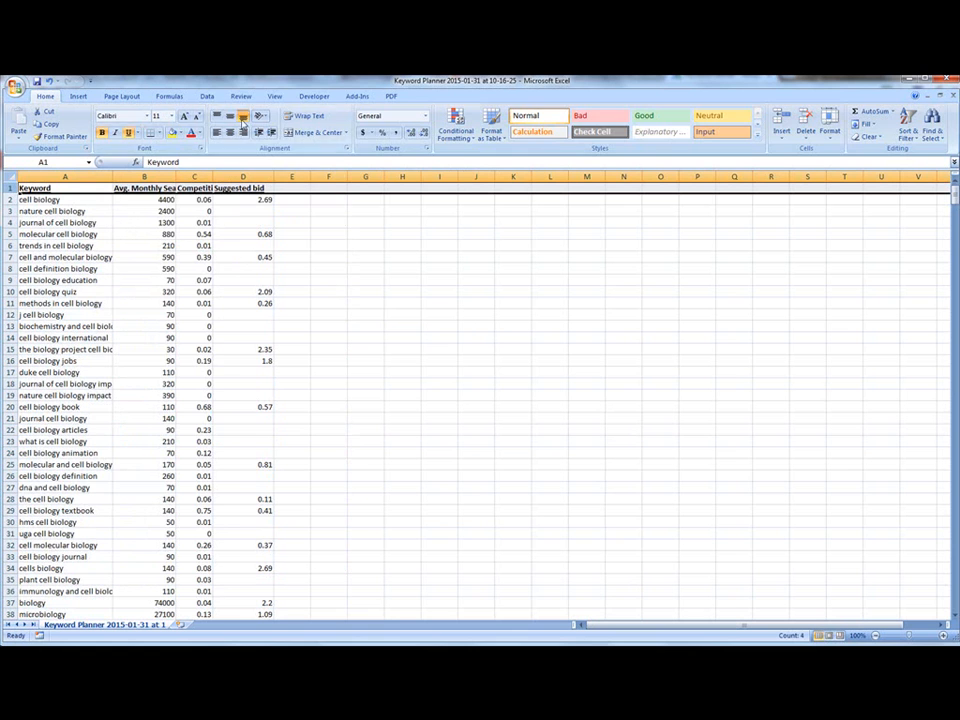
click(207, 96)
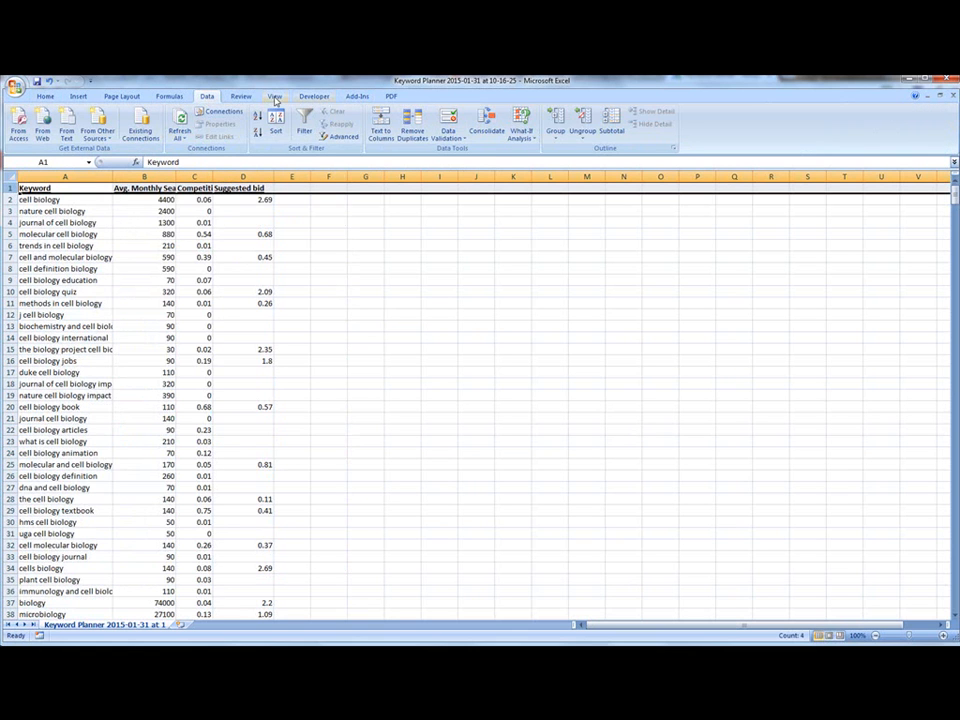
click(274, 96)
click(413, 135)
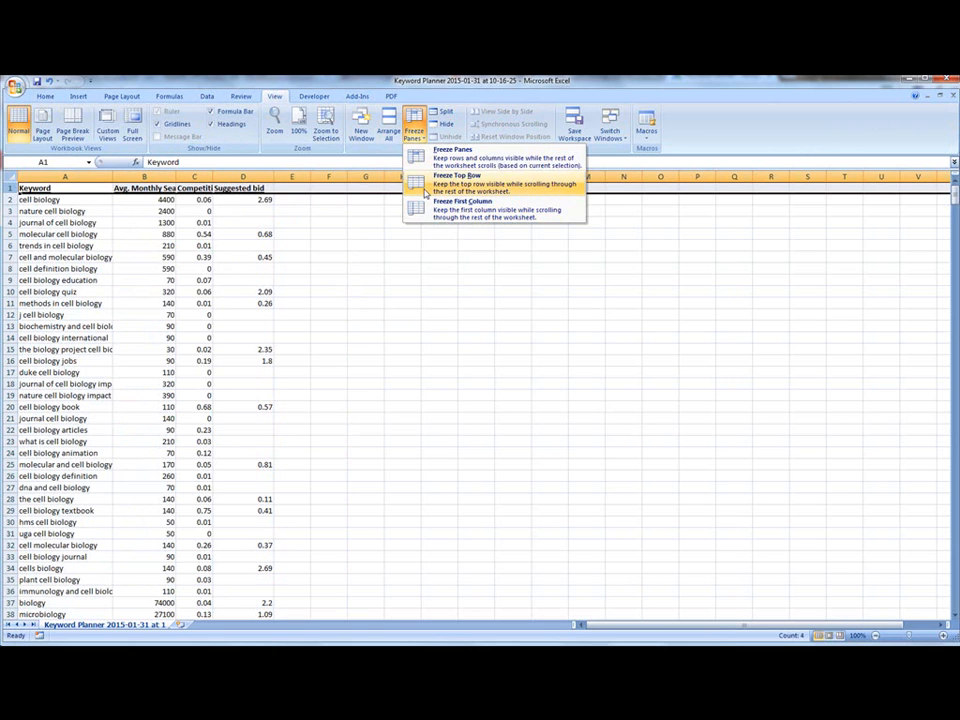
click(425, 192)
click(328, 276)
scroll(328, 274, down, 6)
scroll(328, 274, up, 6)
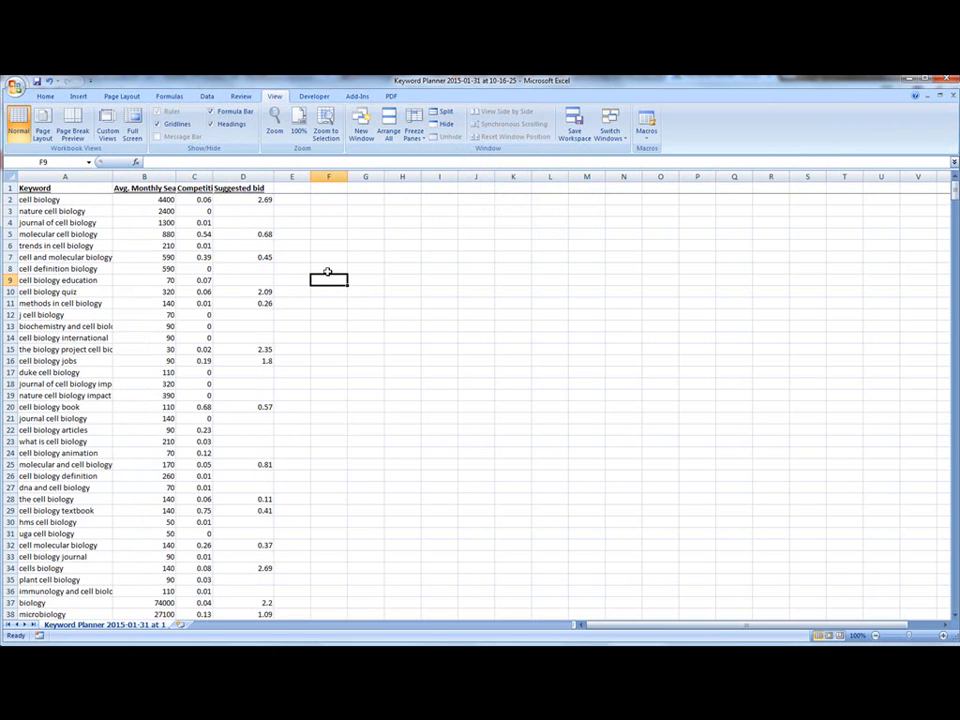
Adjust the widths of the Avg. Monthly Searches, Competition and Suggested bid columns, and format the suggested bids as dollar currency
double_click(214, 172)
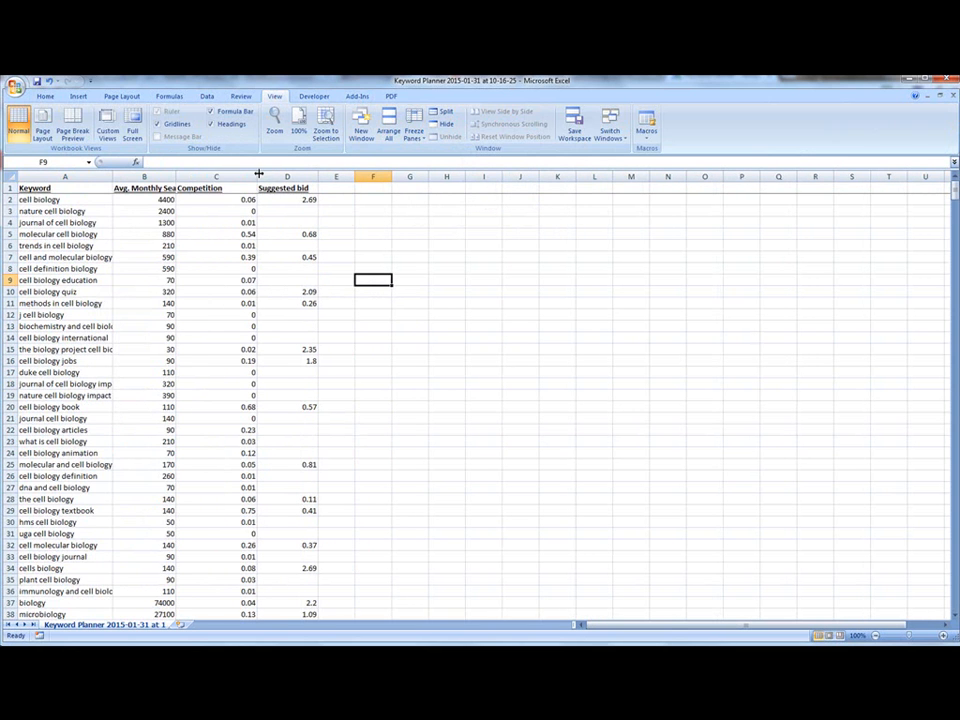
double_click(176, 174)
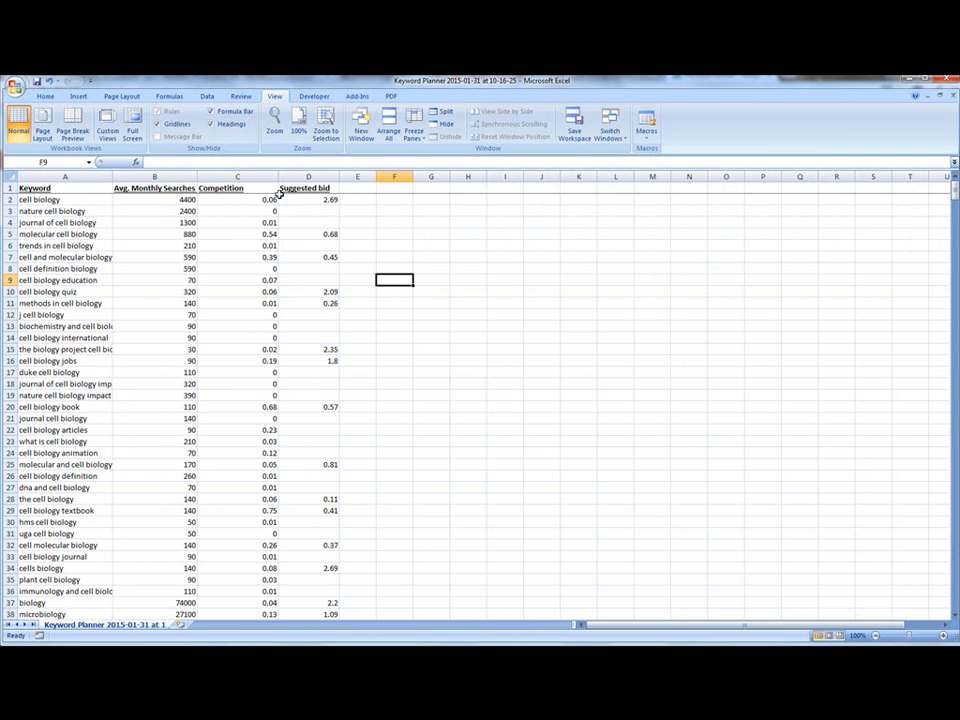
double_click(339, 176)
click(327, 176)
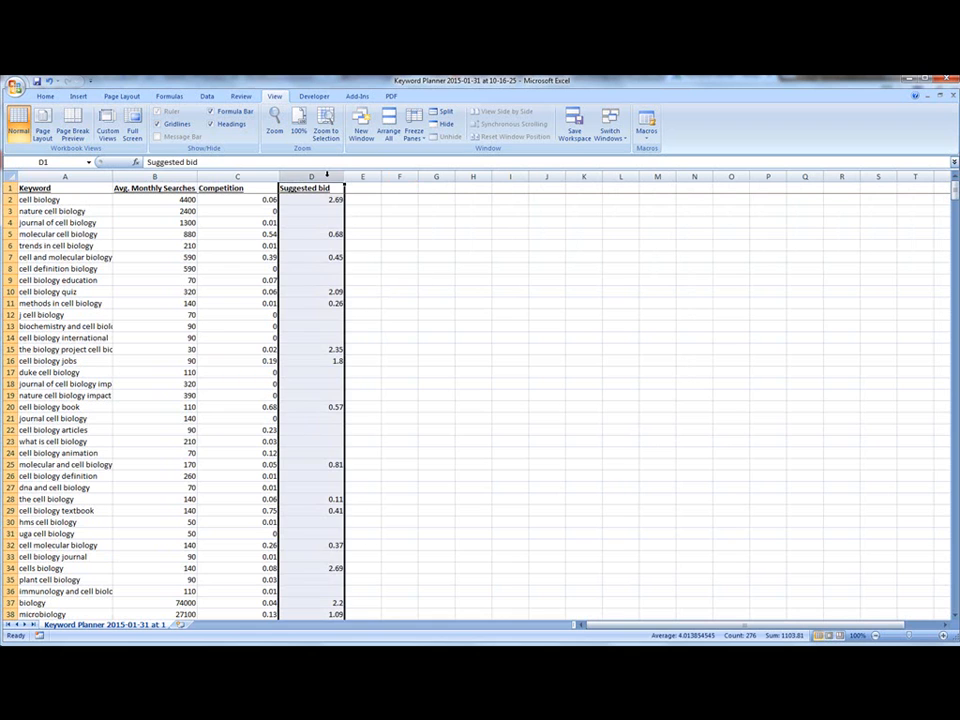
key(ctrl+shift+4)
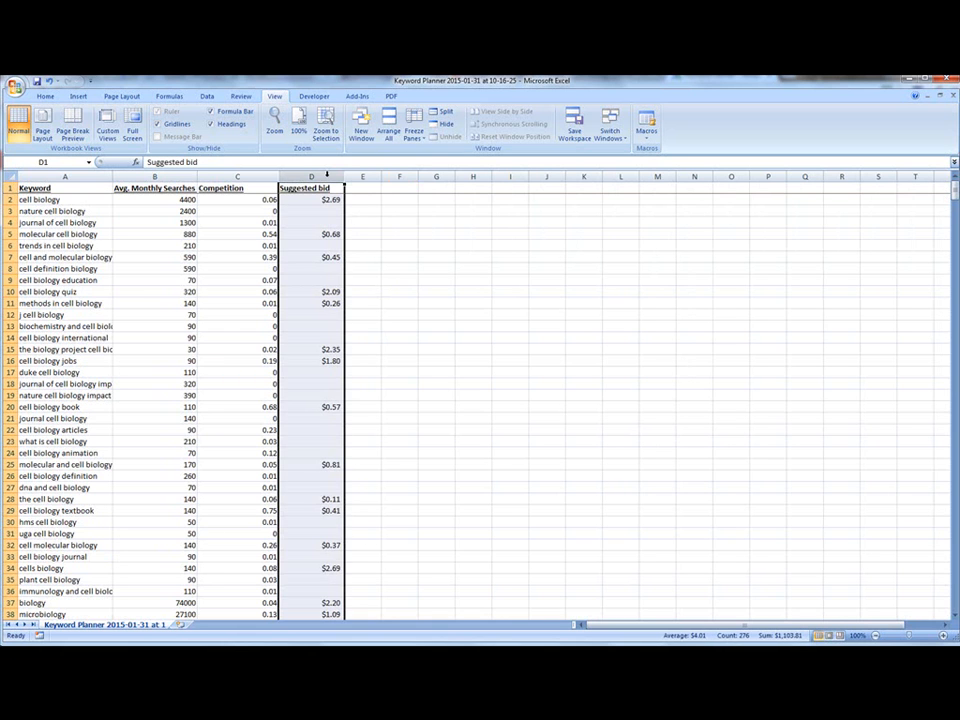
click(369, 267)
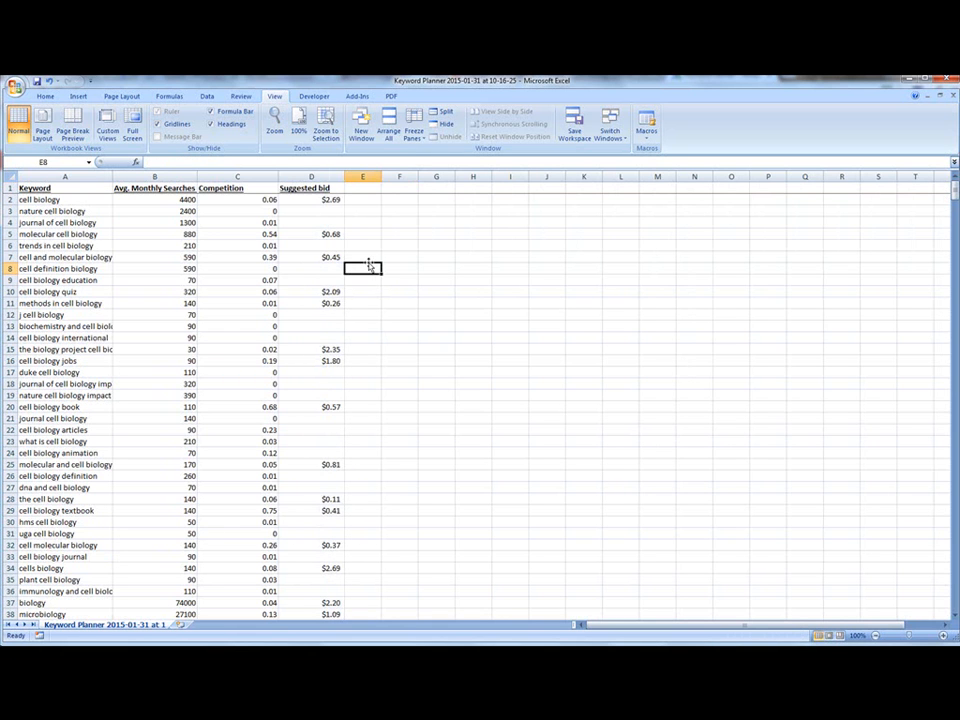
drag(279, 176, 252, 176)
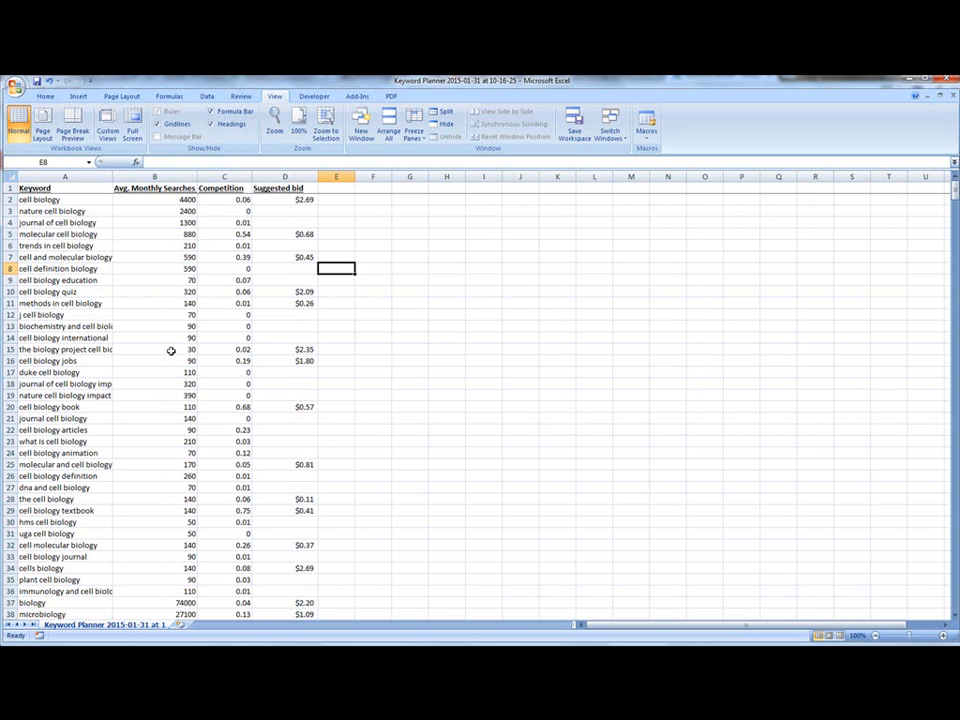
Highlight the cell biology row in yellow from the Keyword column through the Suggested bid column
drag(28, 199, 281, 199)
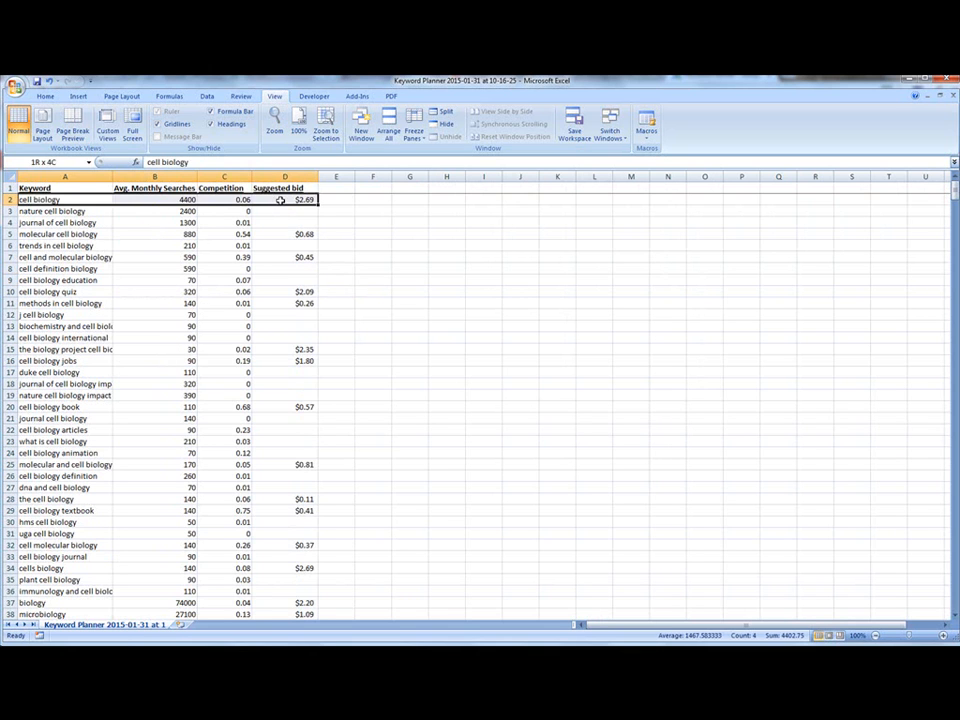
click(45, 97)
click(172, 132)
click(158, 257)
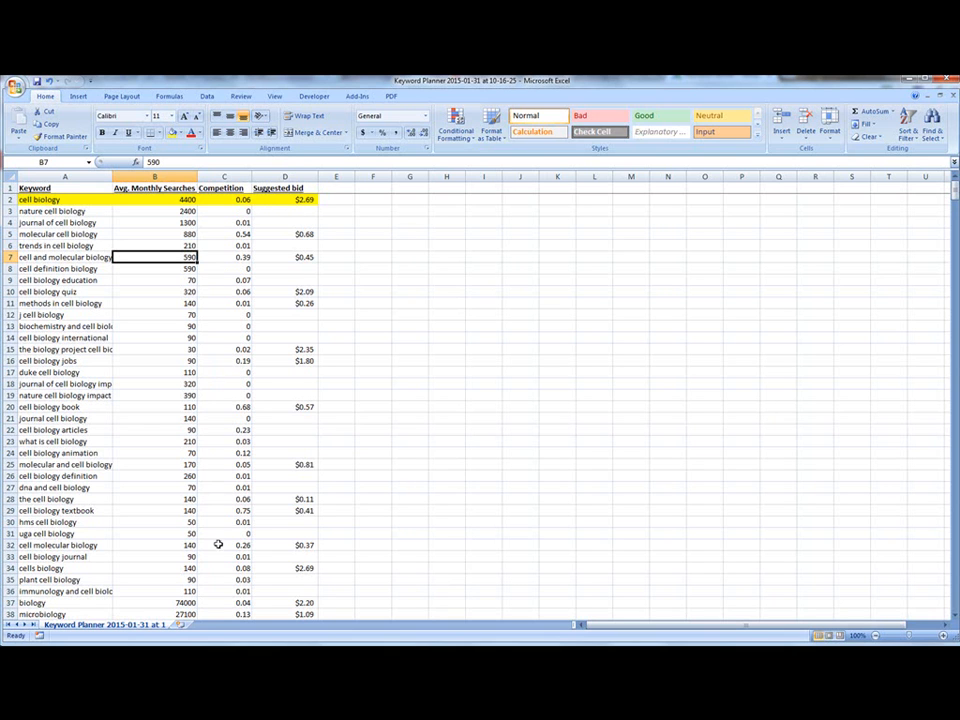
Examine the average monthly searches and competition of the keyword biology in row 37
drag(238, 604, 150, 603)
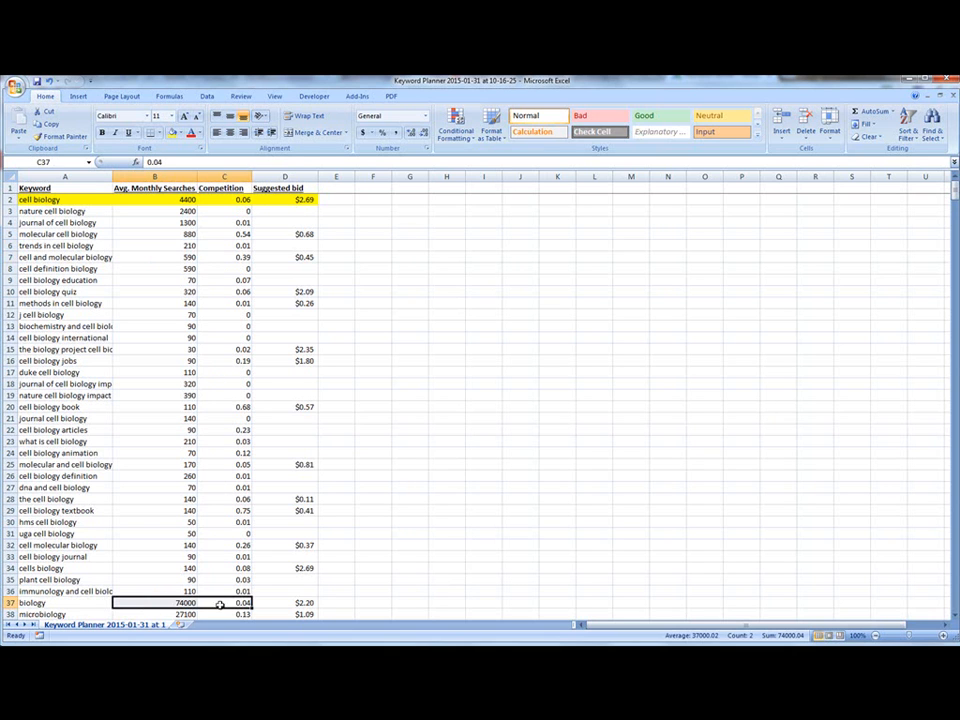
click(244, 603)
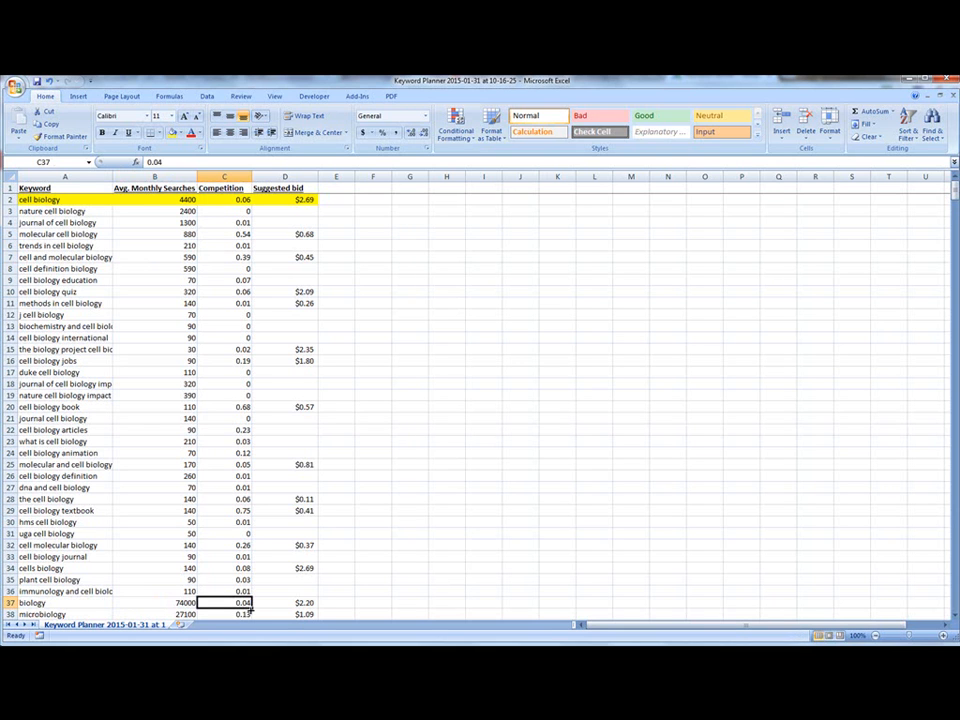
click(180, 604)
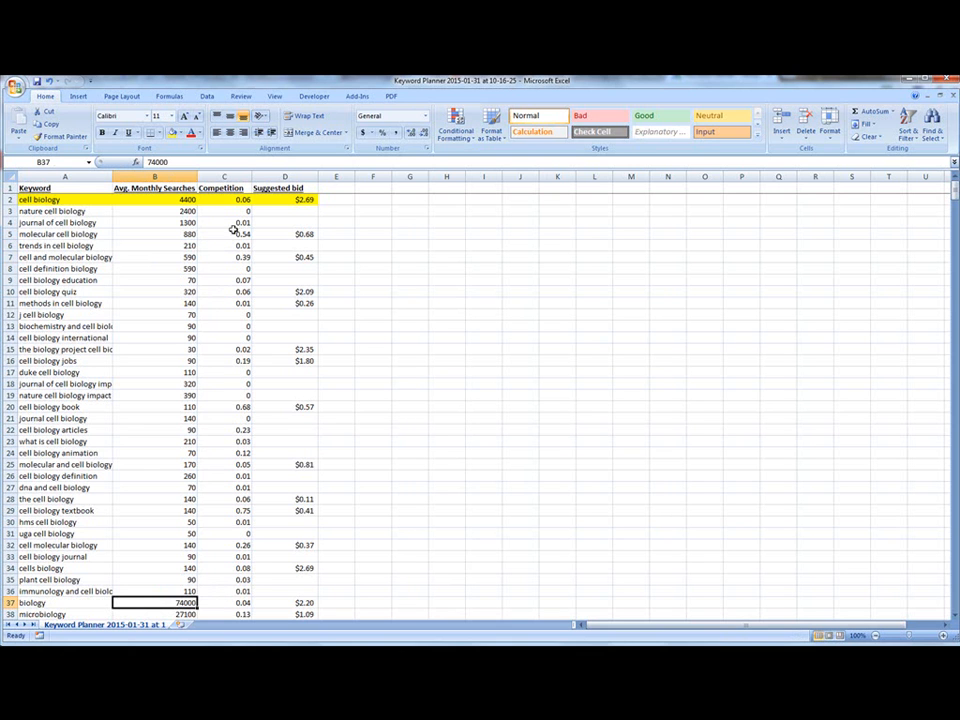
scroll(221, 426, down, 3)
scroll(220, 427, up, 3)
click(169, 374)
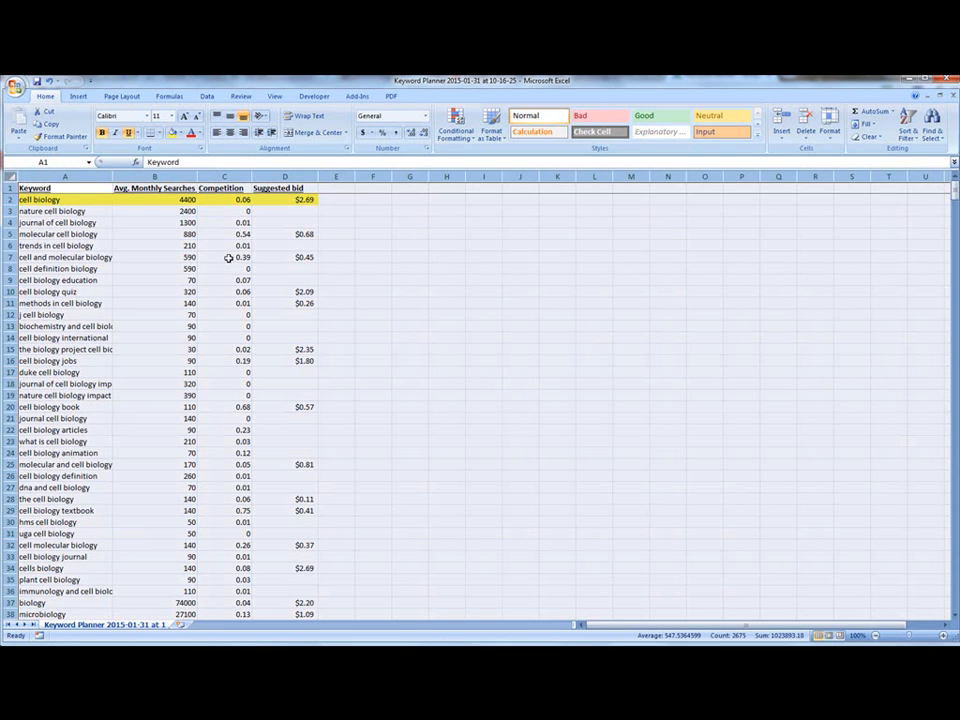
Turn on filtering for the sheet and show only keywords with average monthly searches between 800 and 17000
click(9, 176)
click(912, 138)
click(913, 189)
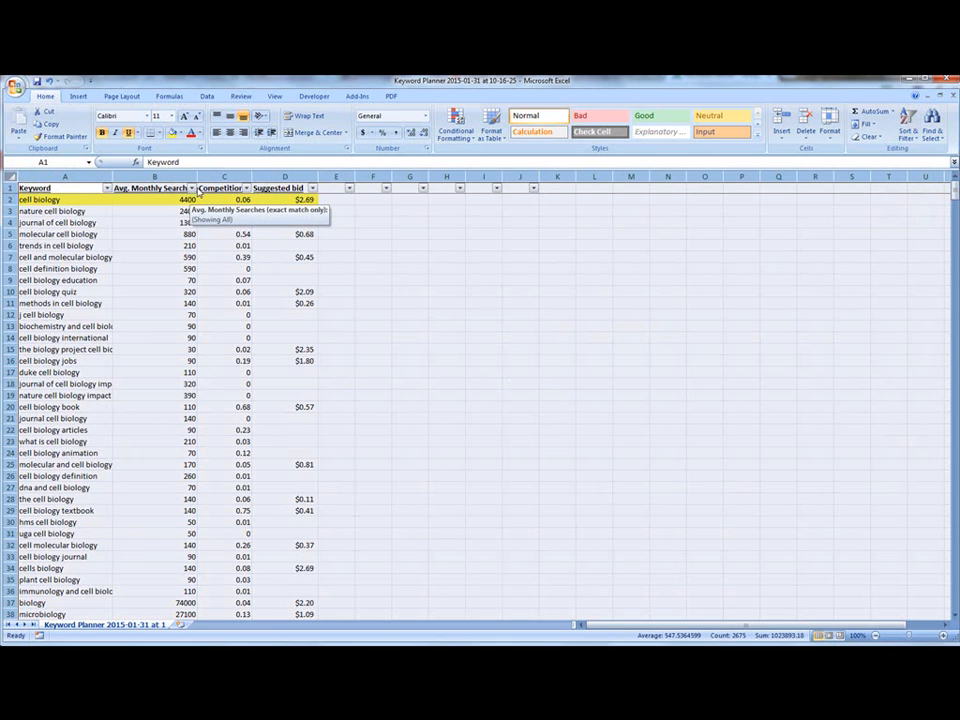
click(191, 188)
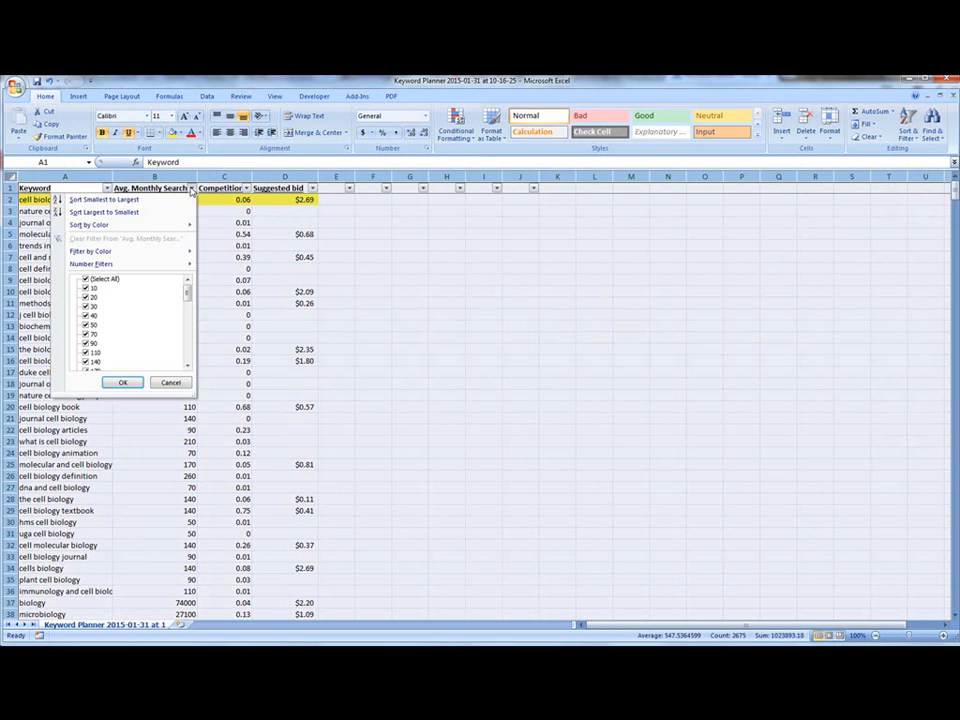
mouse_move(112, 265)
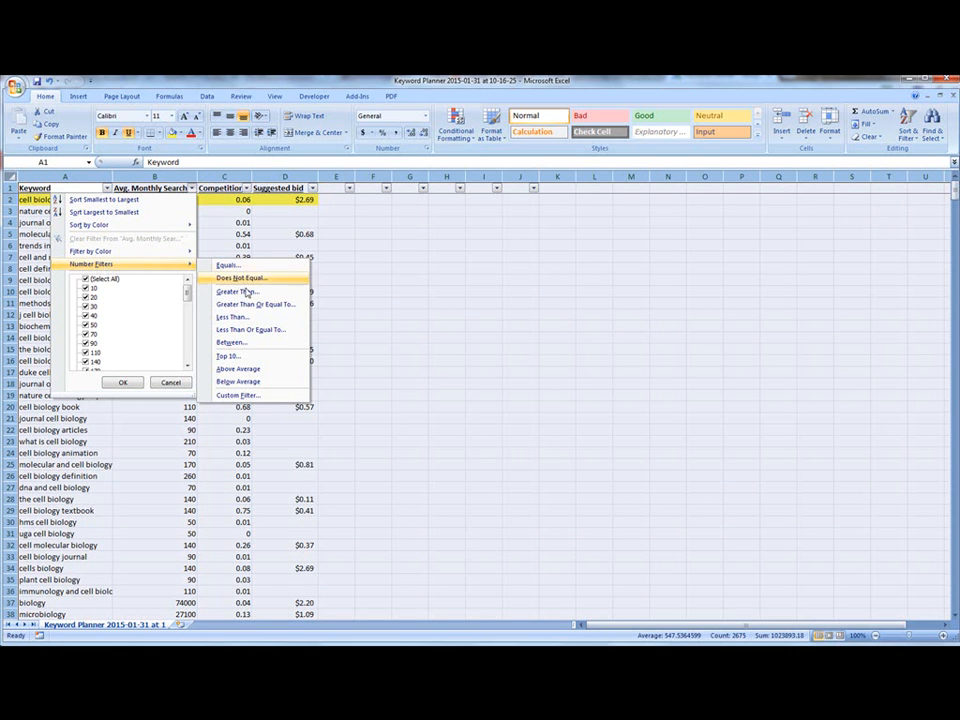
click(231, 342)
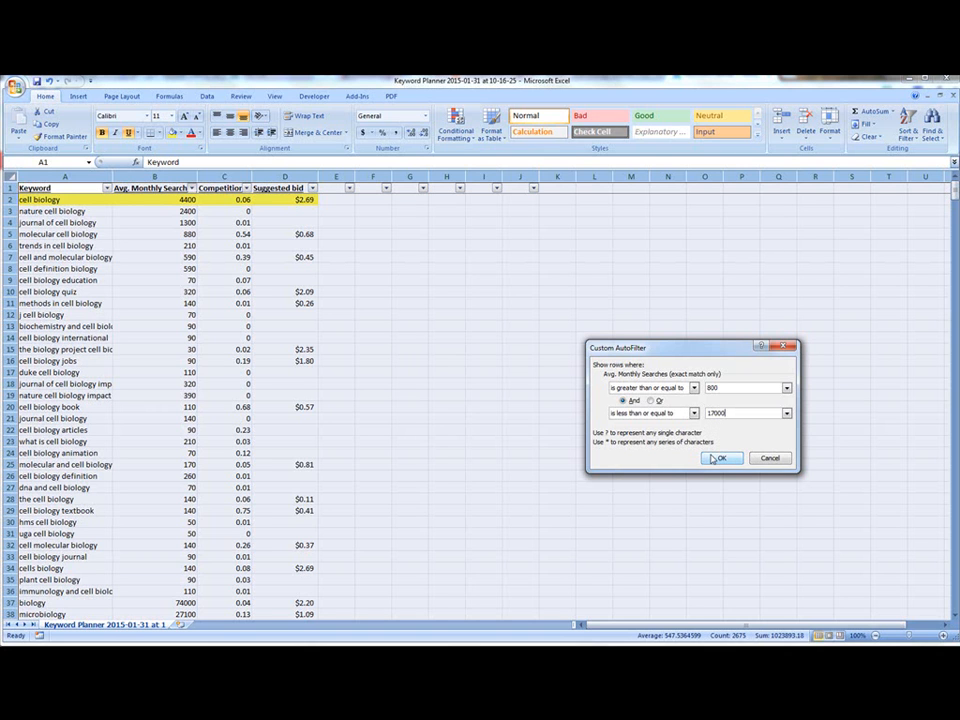
click(716, 458)
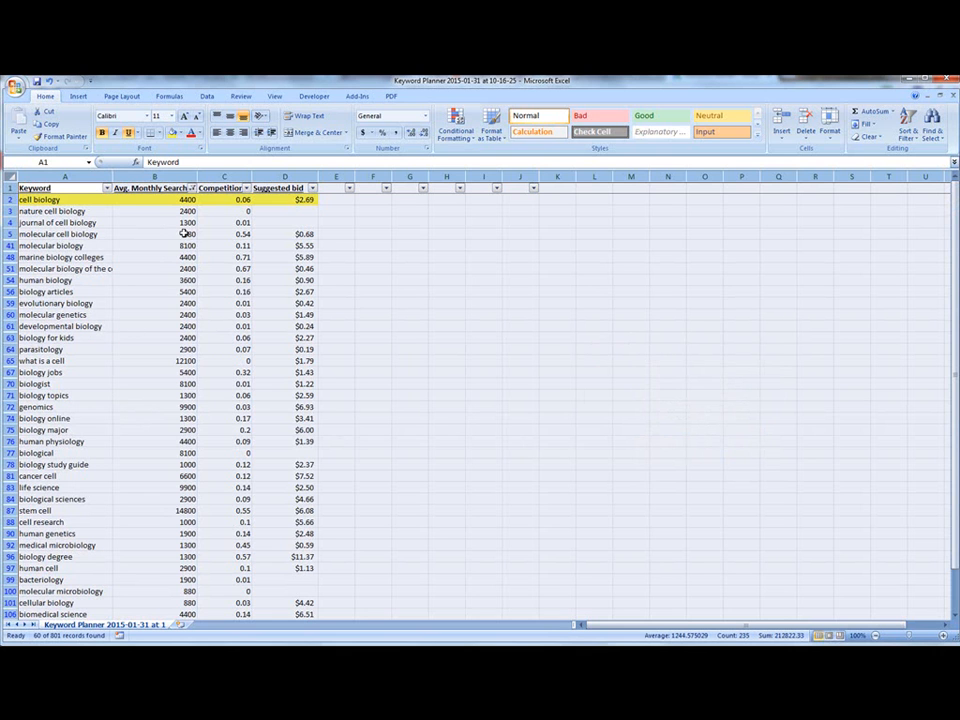
click(173, 415)
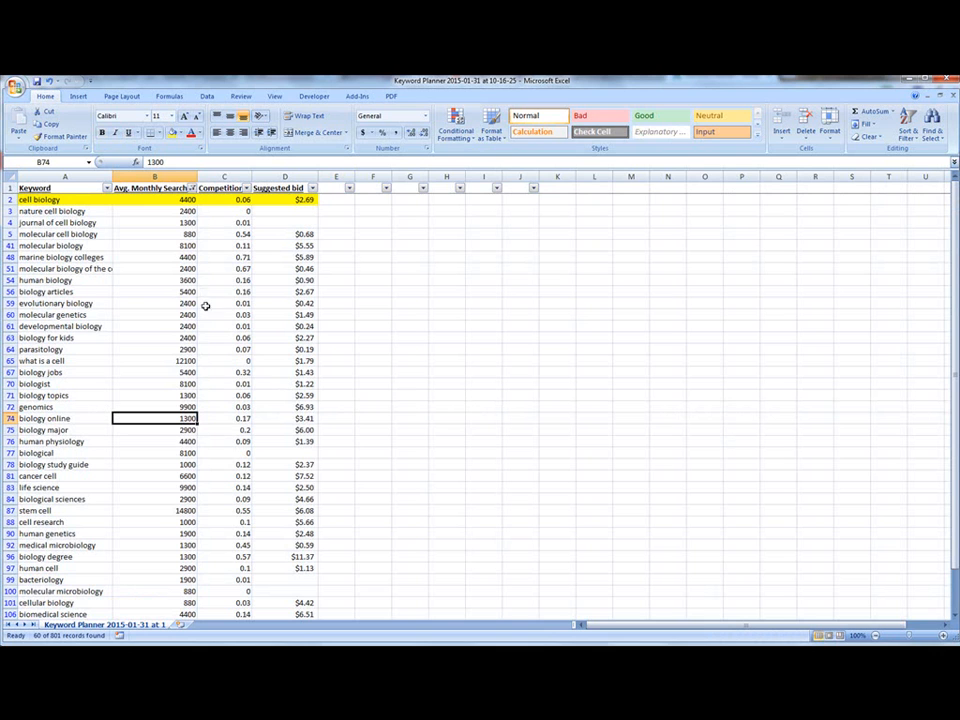
Filter the Competition column to show only keywords with a value less than .20
click(246, 188)
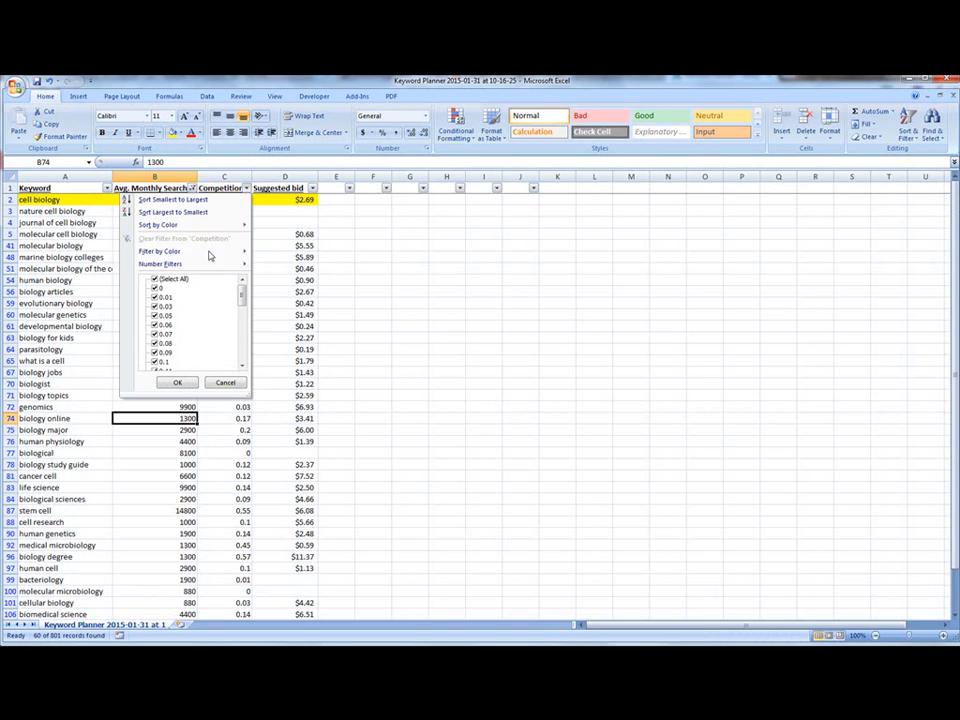
mouse_move(176, 266)
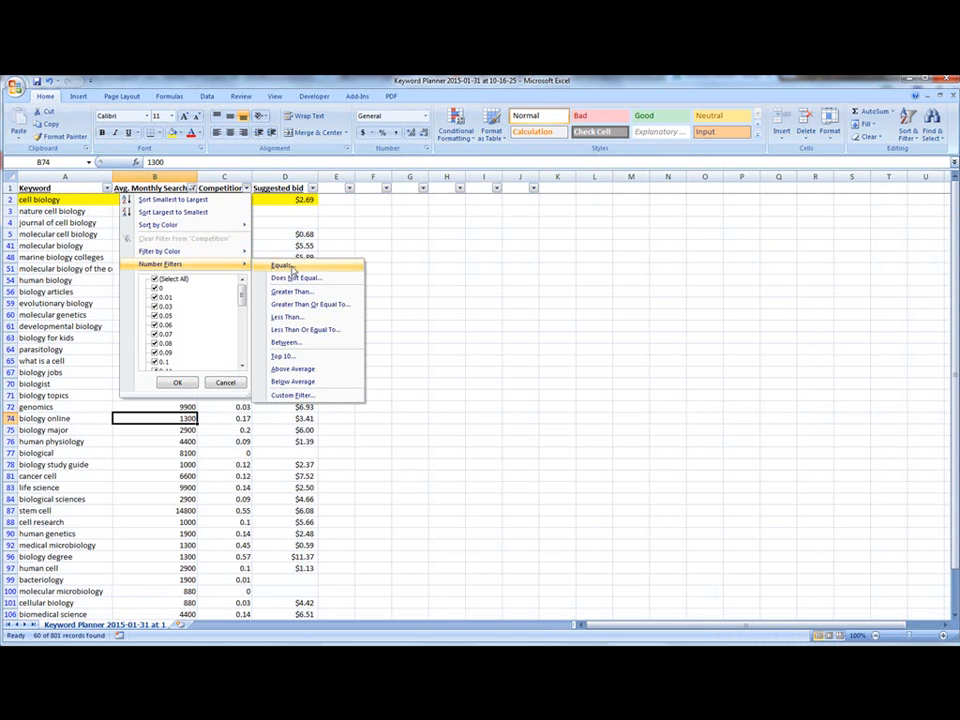
click(302, 318)
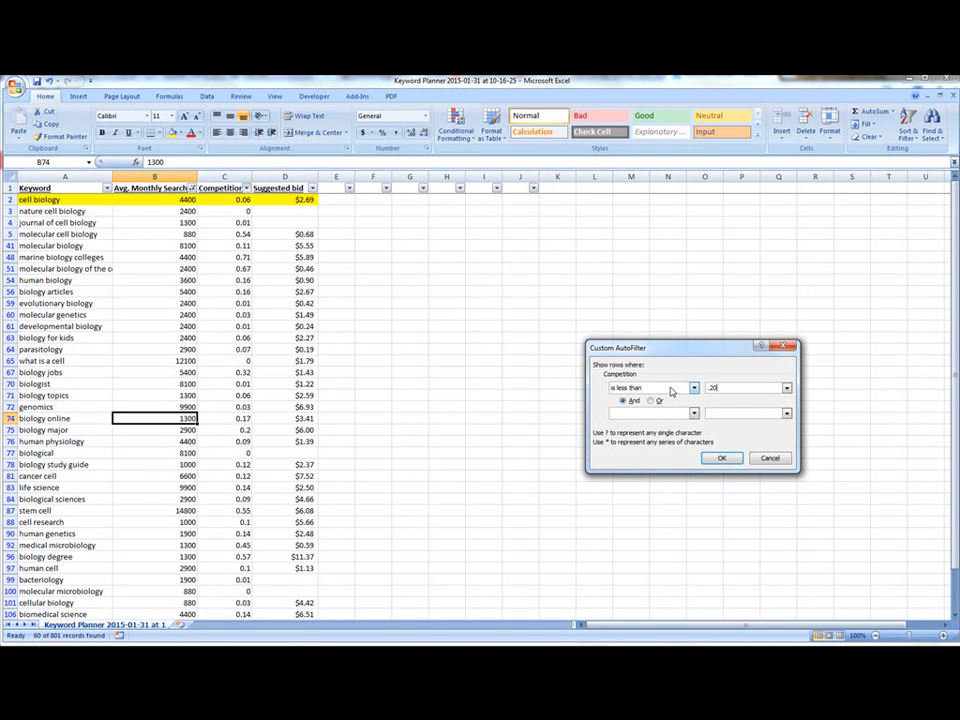
key(Return)
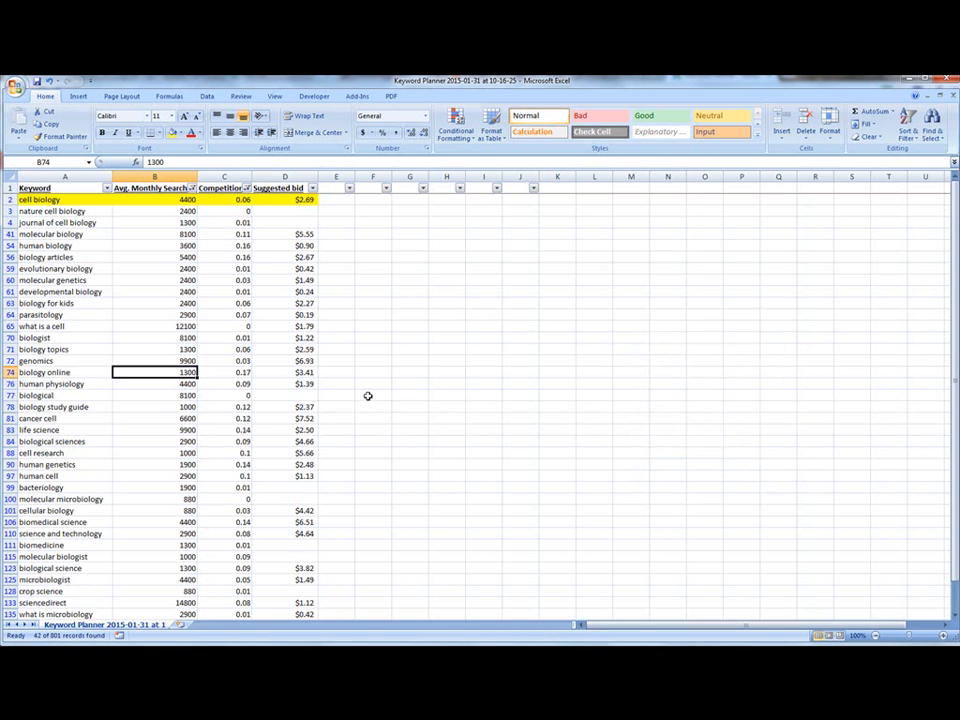
click(284, 349)
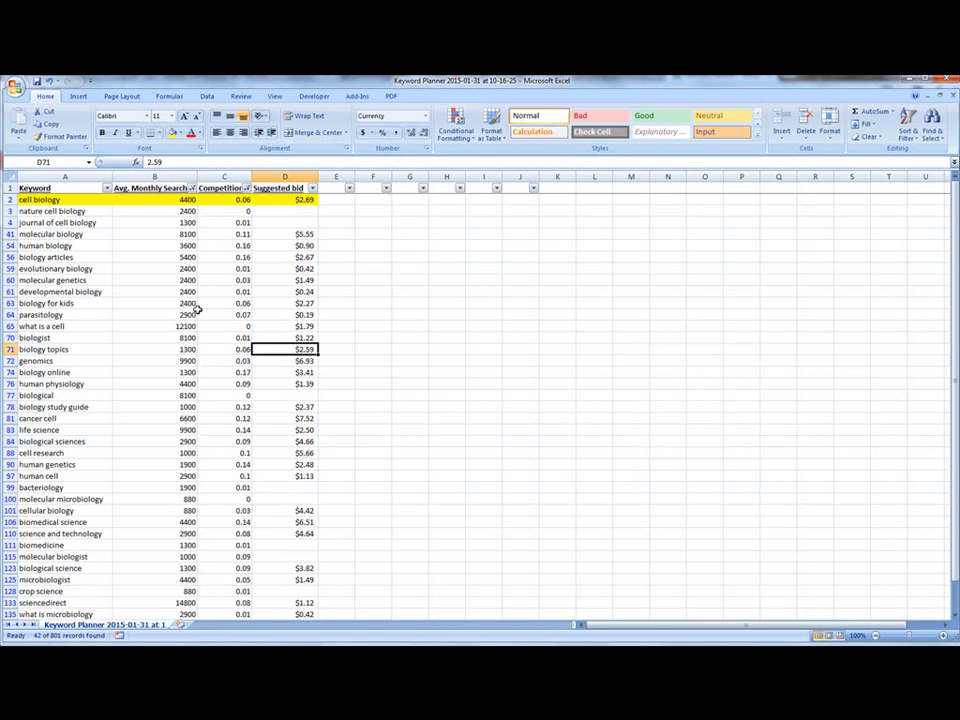
Sort the whole sheet, treating the first row as headers, by Avg. Monthly Searches from Largest to Smallest
click(12, 177)
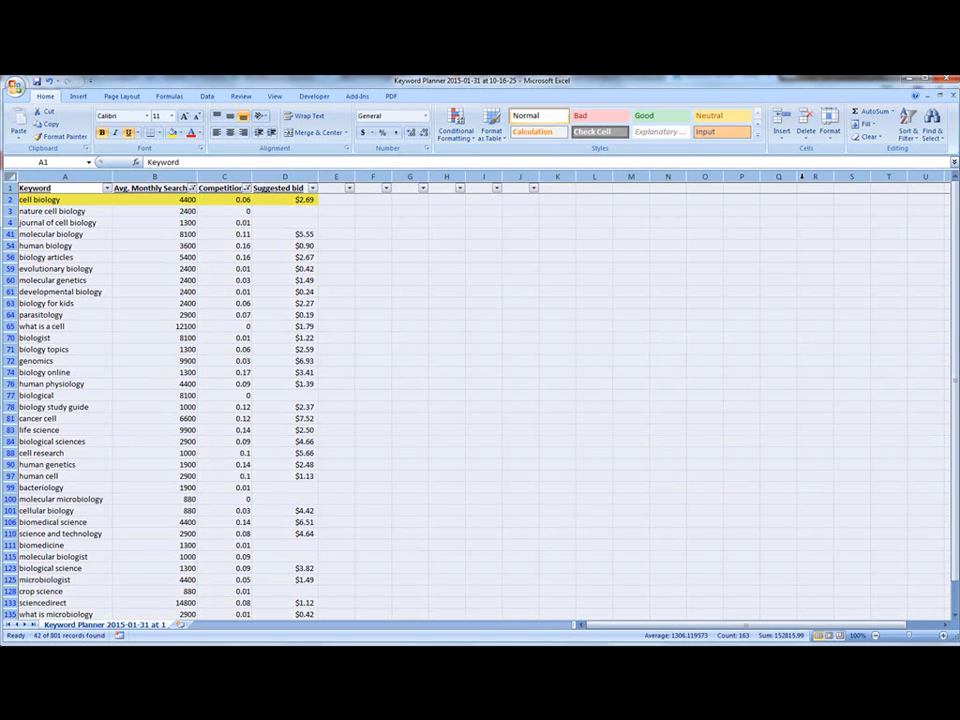
click(907, 125)
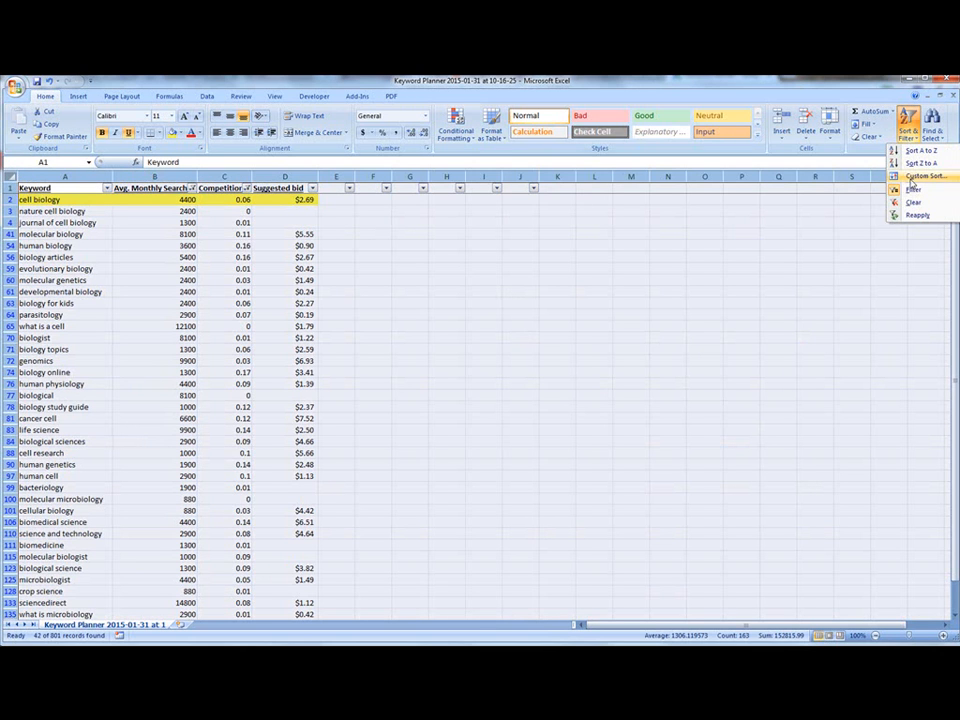
click(910, 176)
click(628, 391)
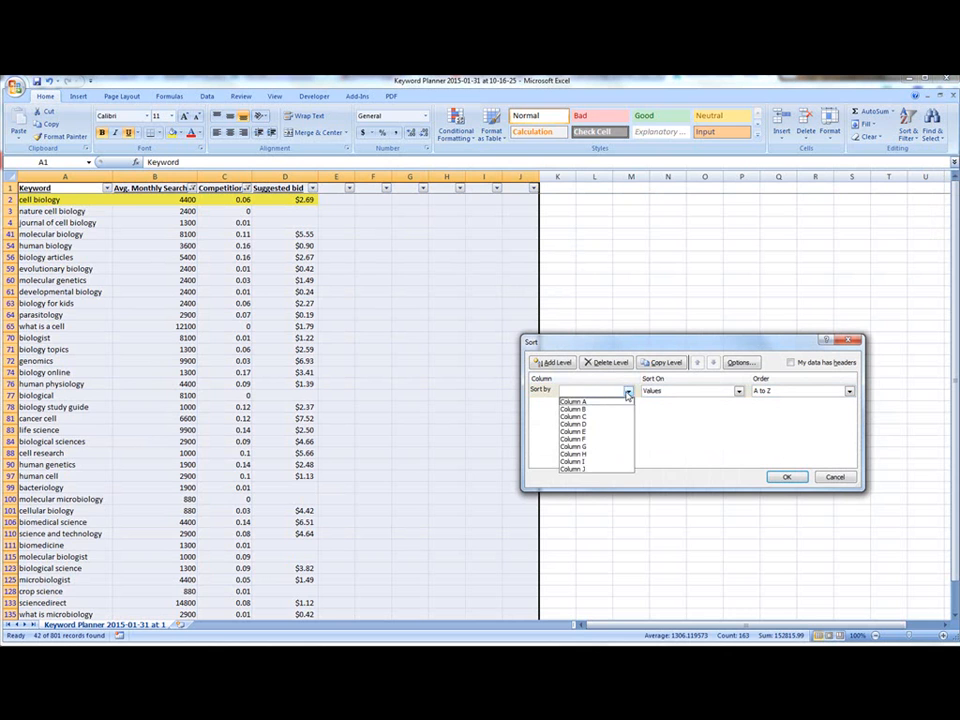
click(789, 366)
click(791, 362)
click(628, 391)
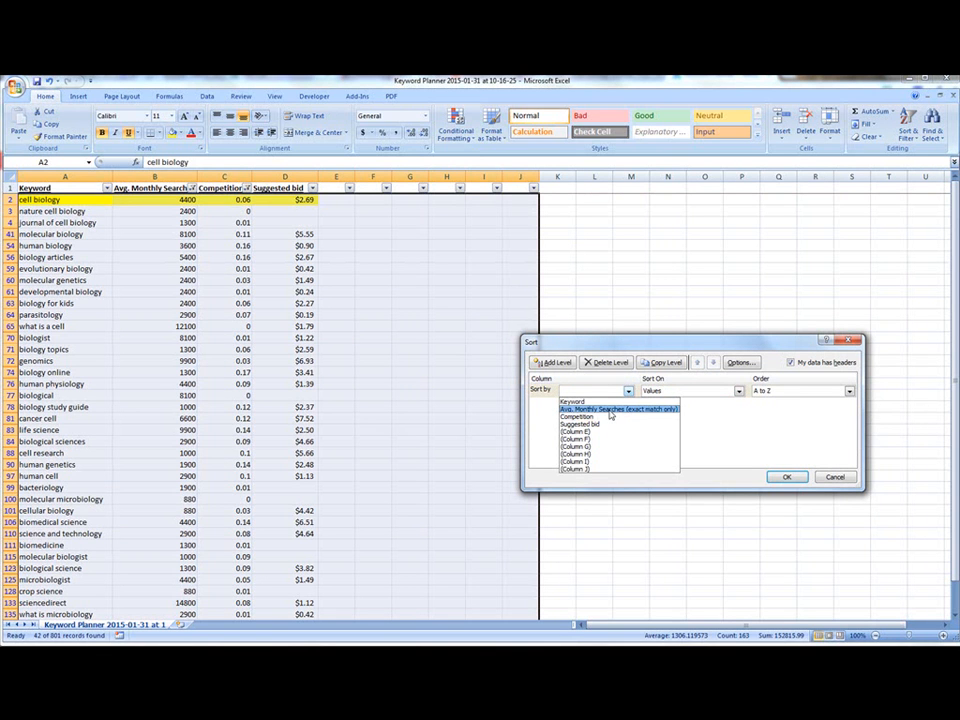
click(610, 410)
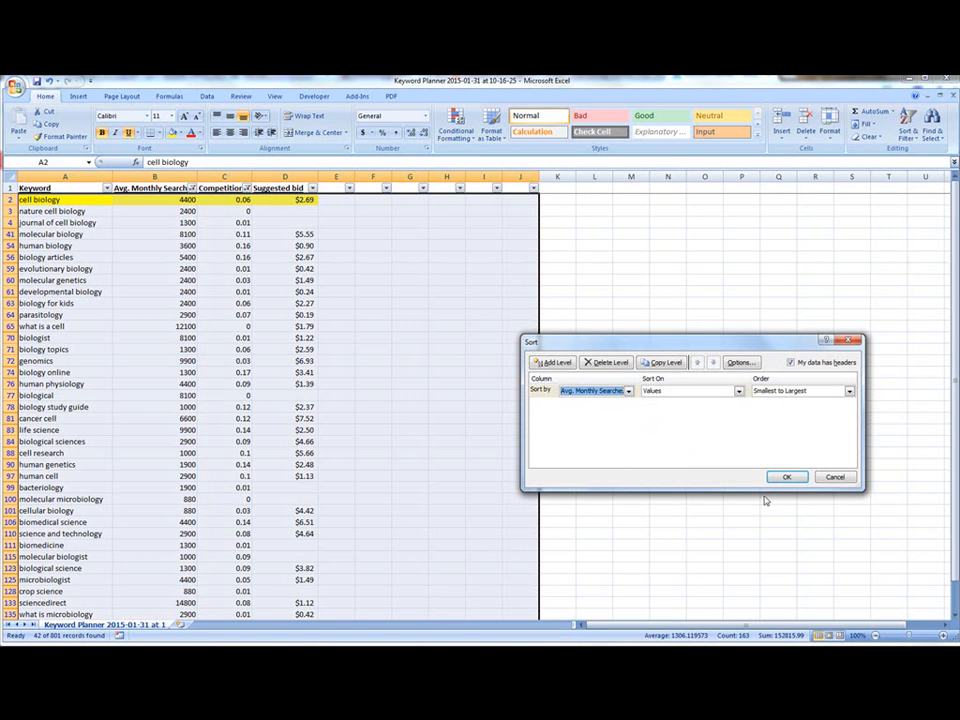
click(787, 391)
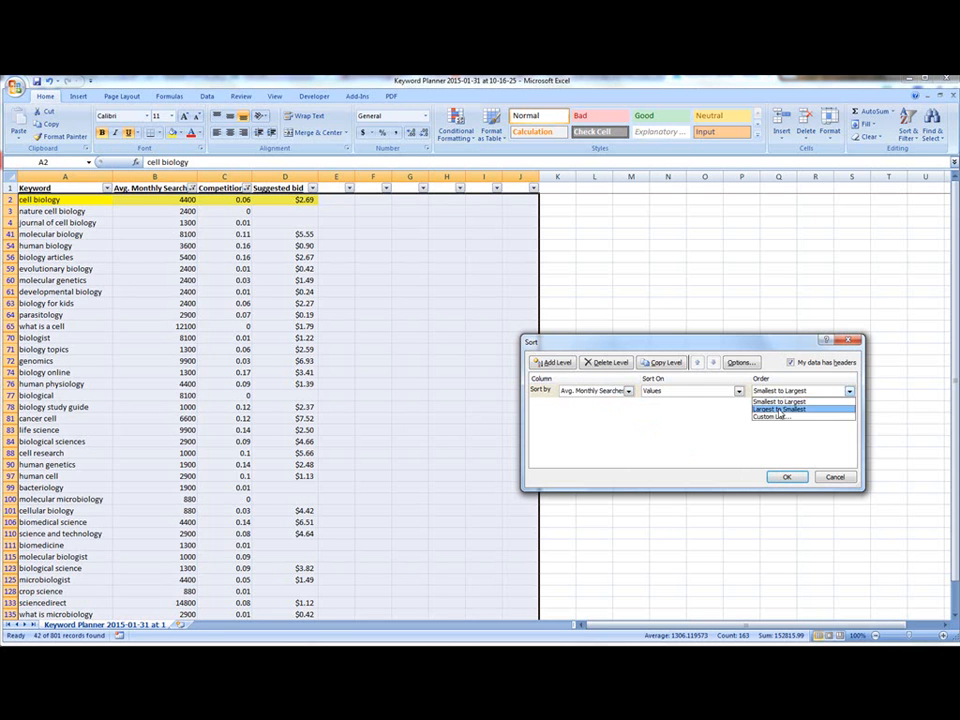
click(781, 409)
click(784, 477)
click(373, 383)
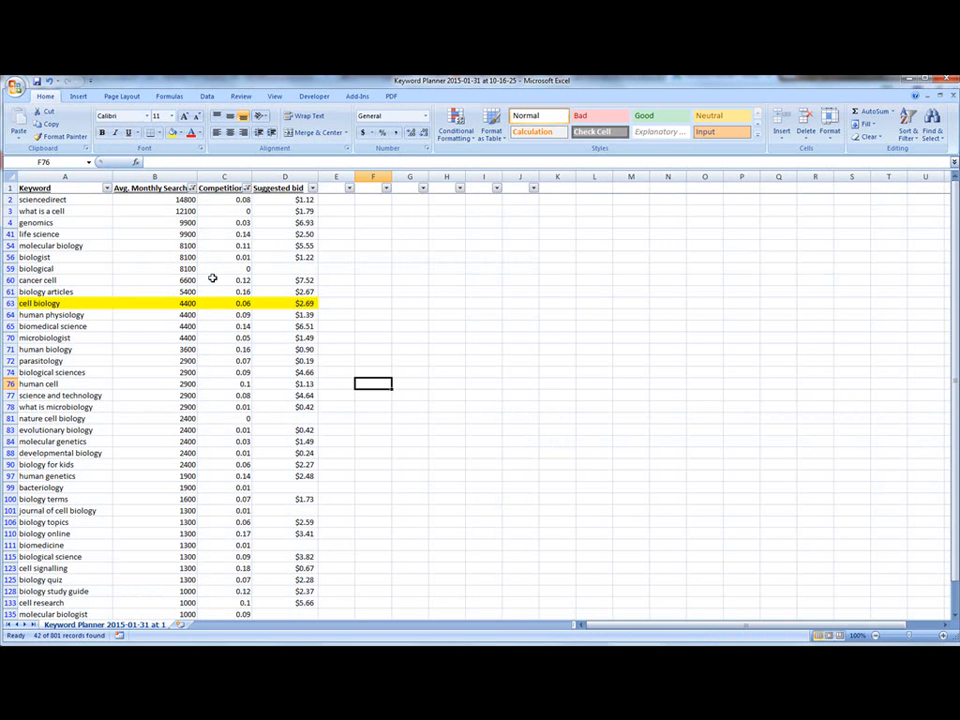
Review the average monthly searches and competition columns of the sorted list, and compare the cell biology row with the biological row
drag(179, 200, 176, 607)
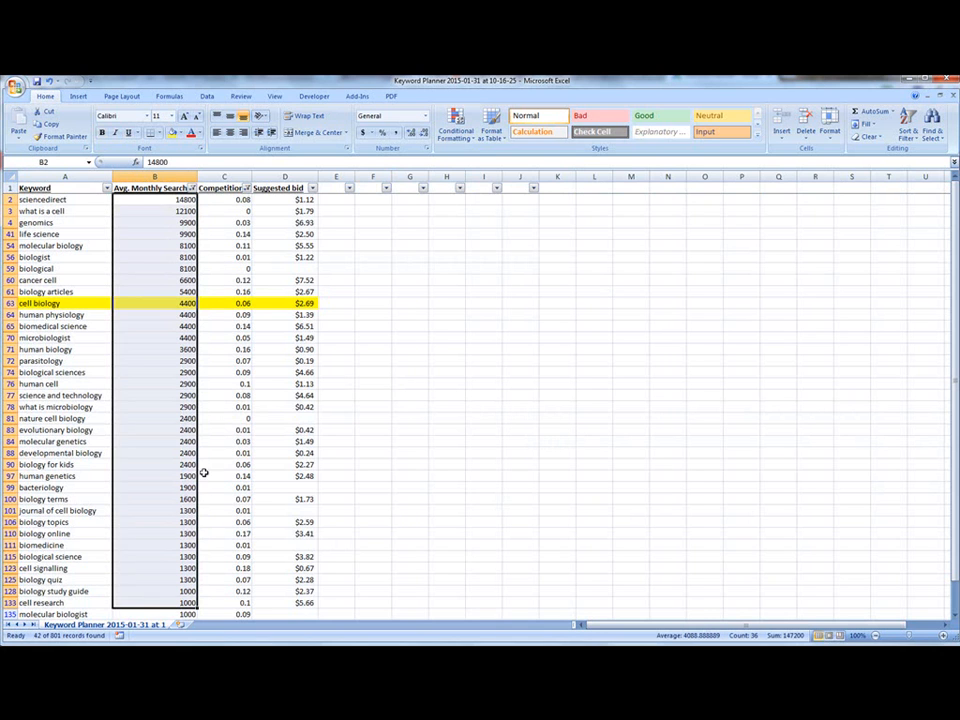
drag(218, 453, 225, 441)
drag(242, 200, 238, 577)
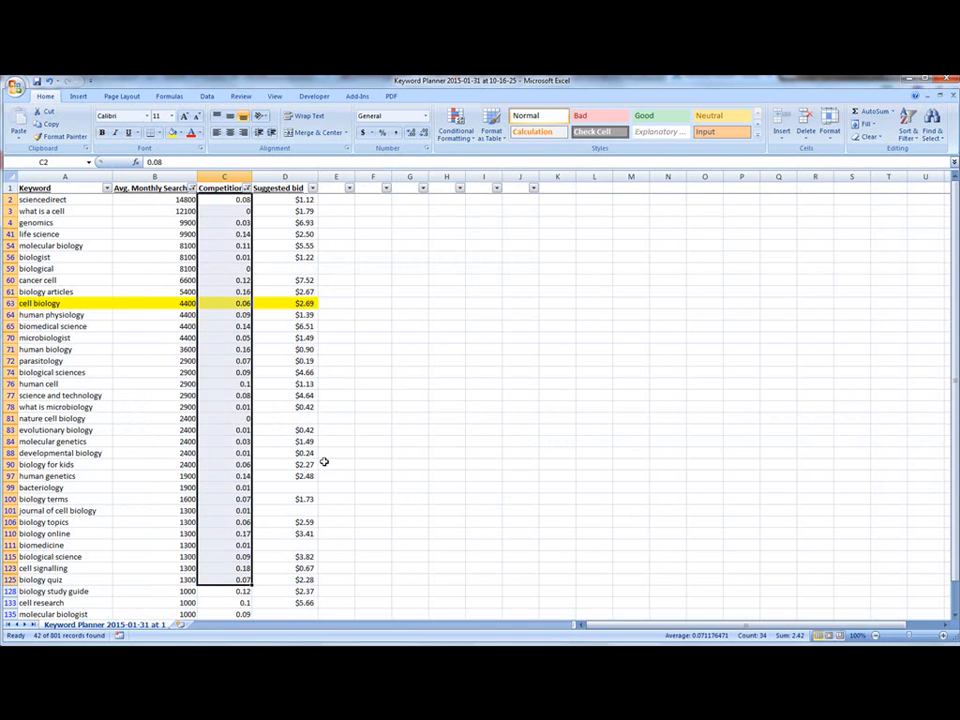
click(319, 421)
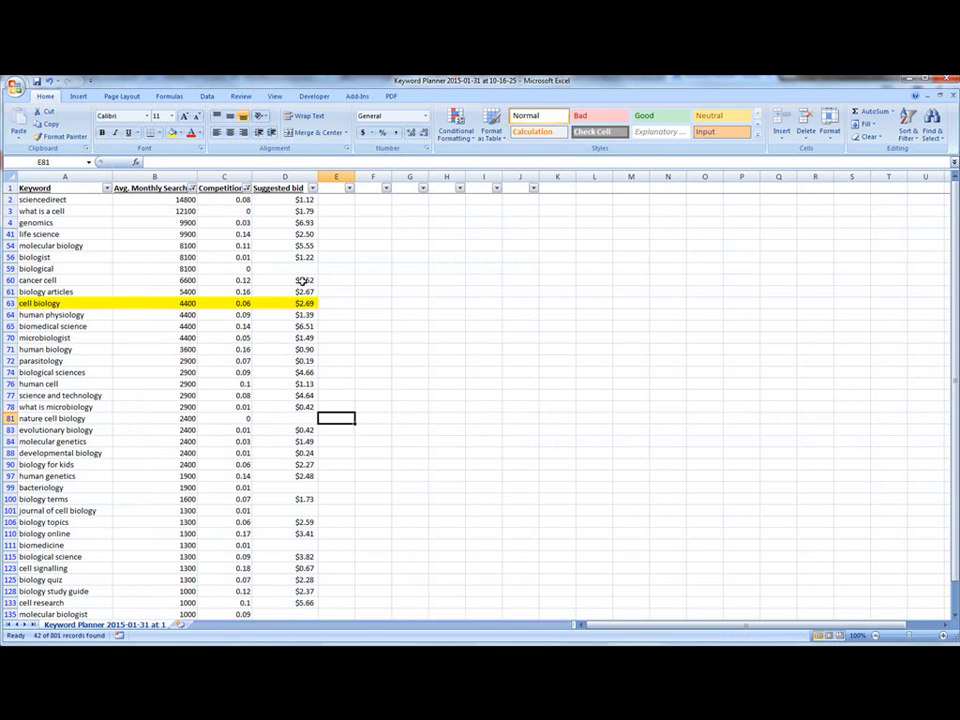
drag(45, 303, 322, 304)
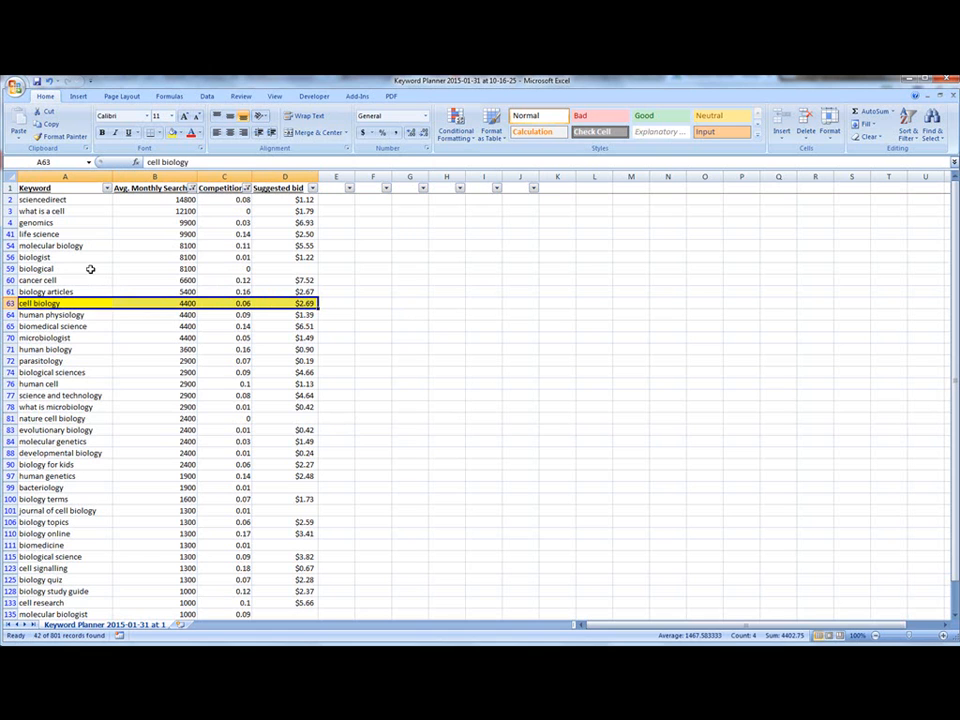
click(150, 269)
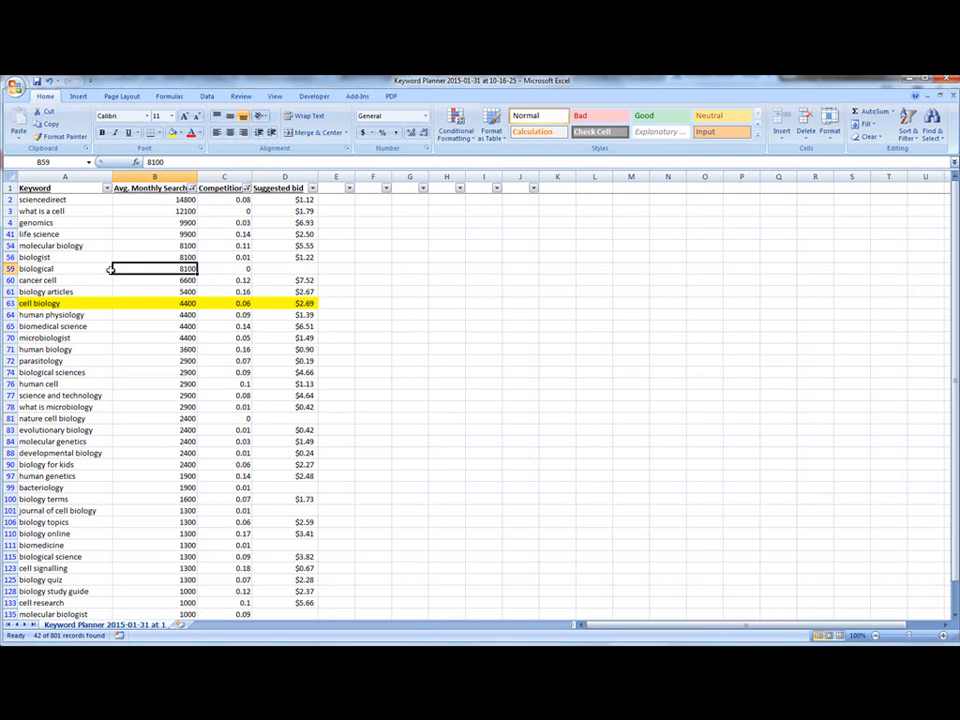
Highlight the what is a cell and biology study guide rows in yellow from the Keyword column through the Suggested bid column
drag(39, 211, 280, 215)
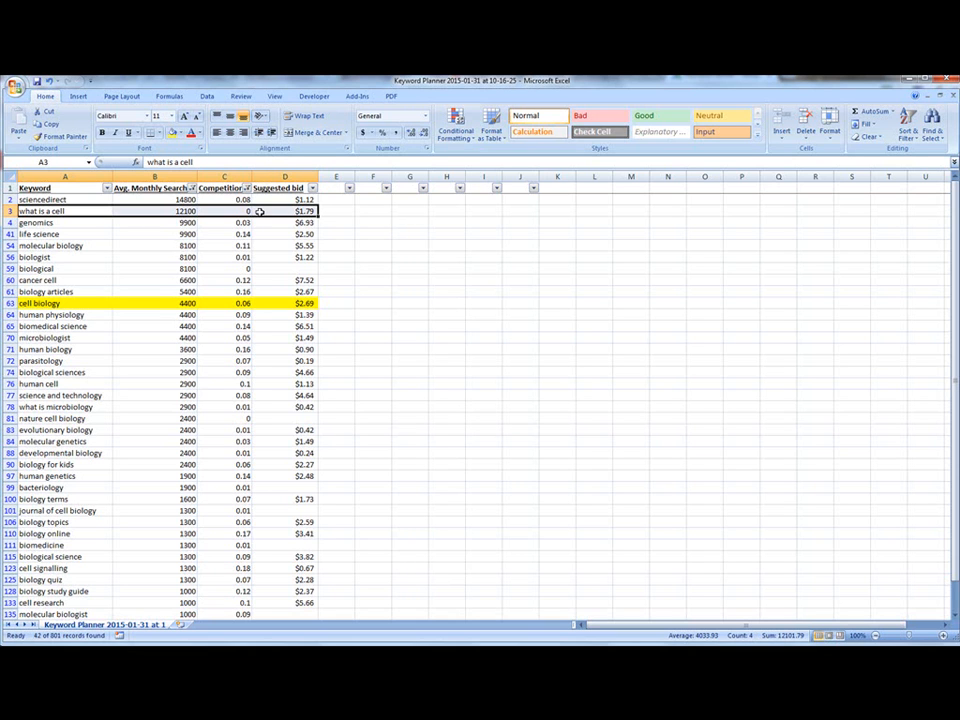
click(172, 132)
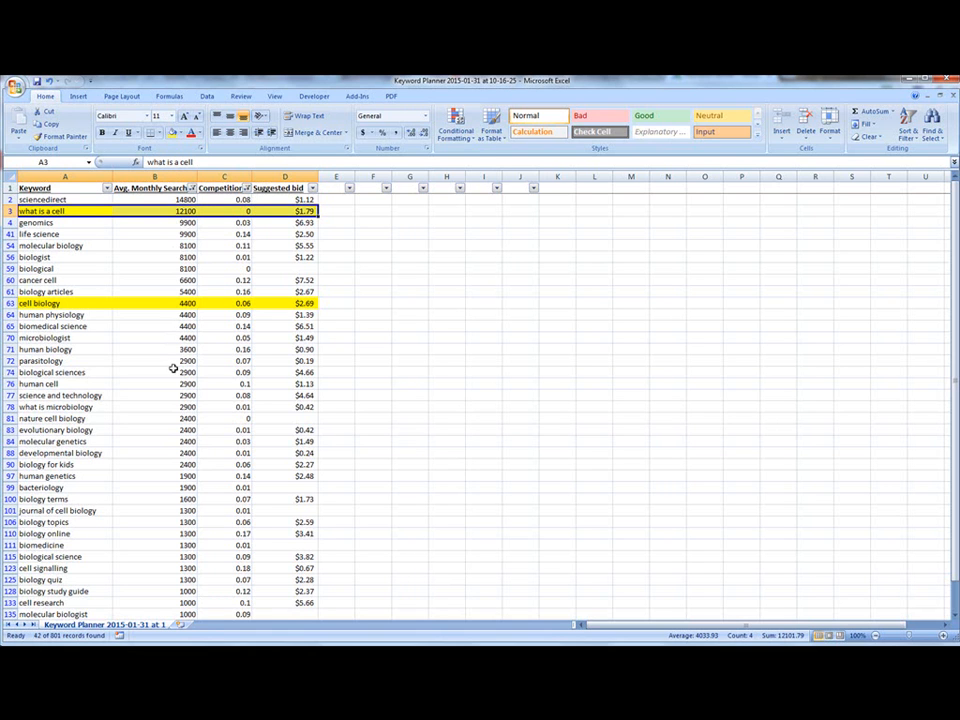
scroll(173, 369, down, 1)
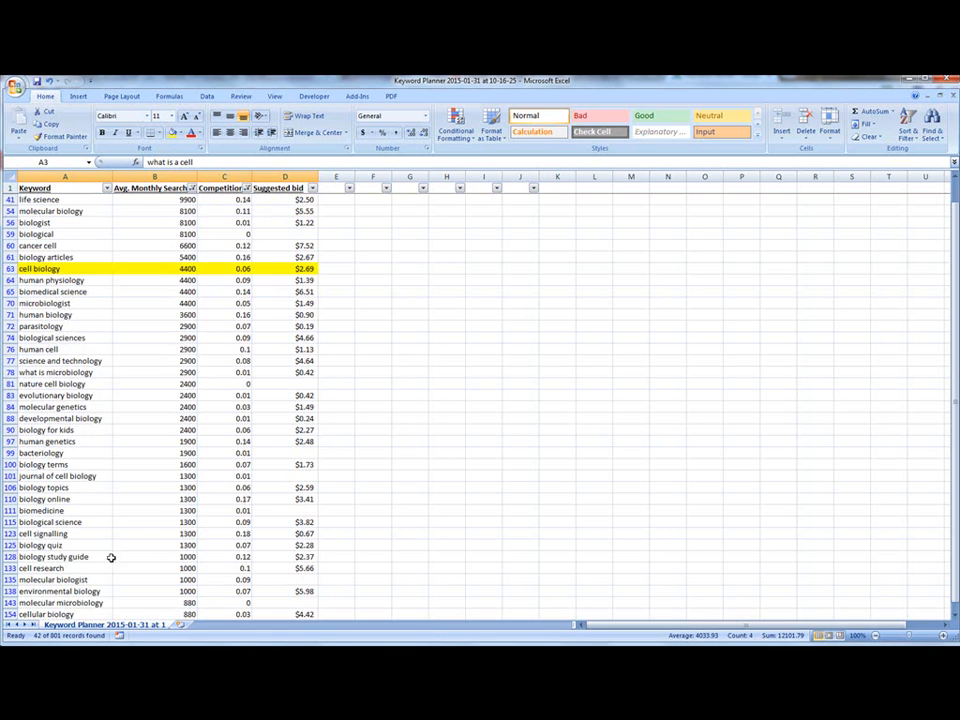
drag(55, 557, 279, 560)
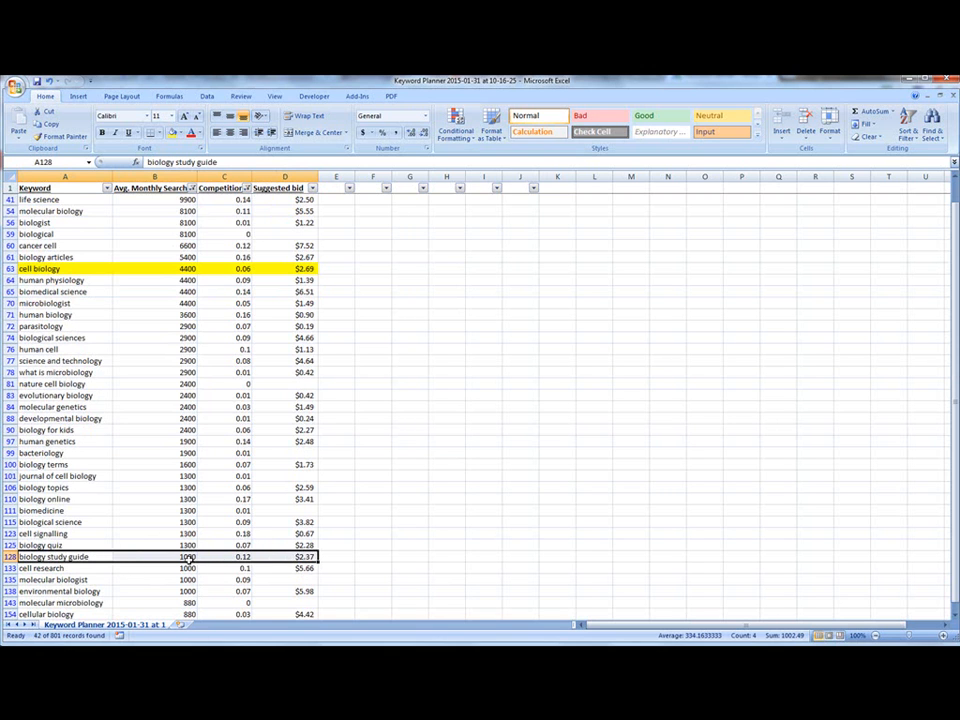
scroll(218, 557, down, 1)
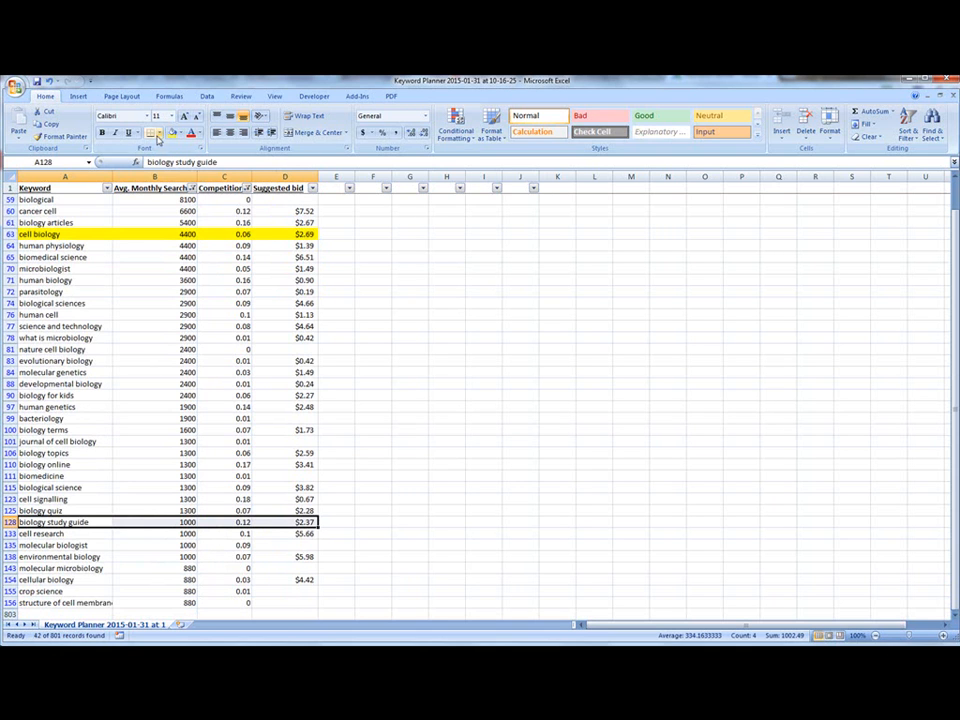
click(172, 138)
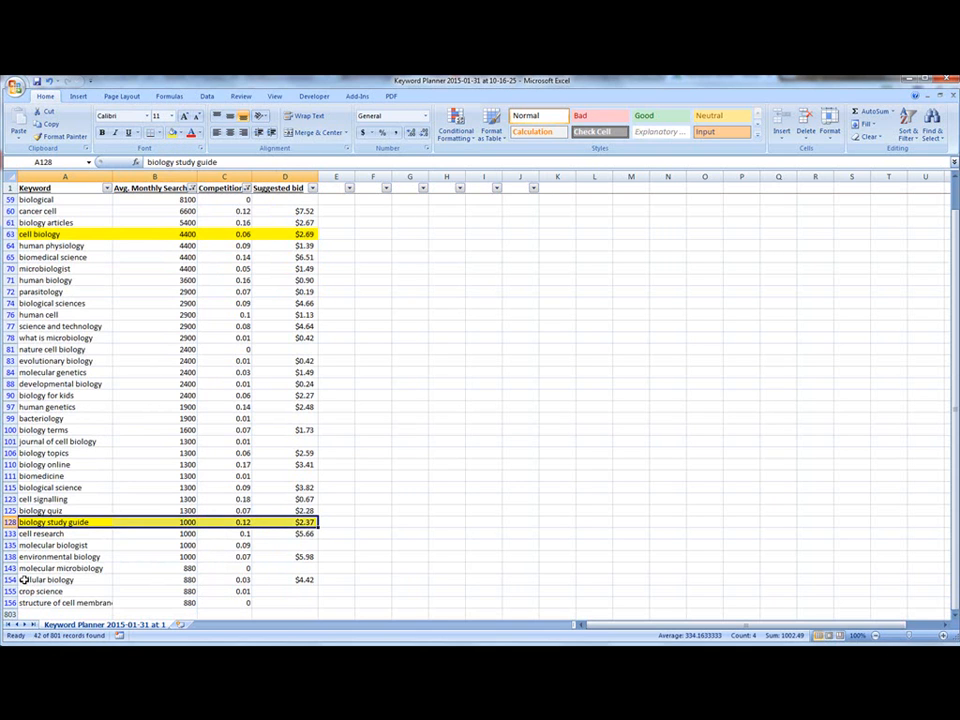
Highlight the cellular biology row in yellow from the Keyword column through the Suggested bid column
drag(39, 579, 263, 581)
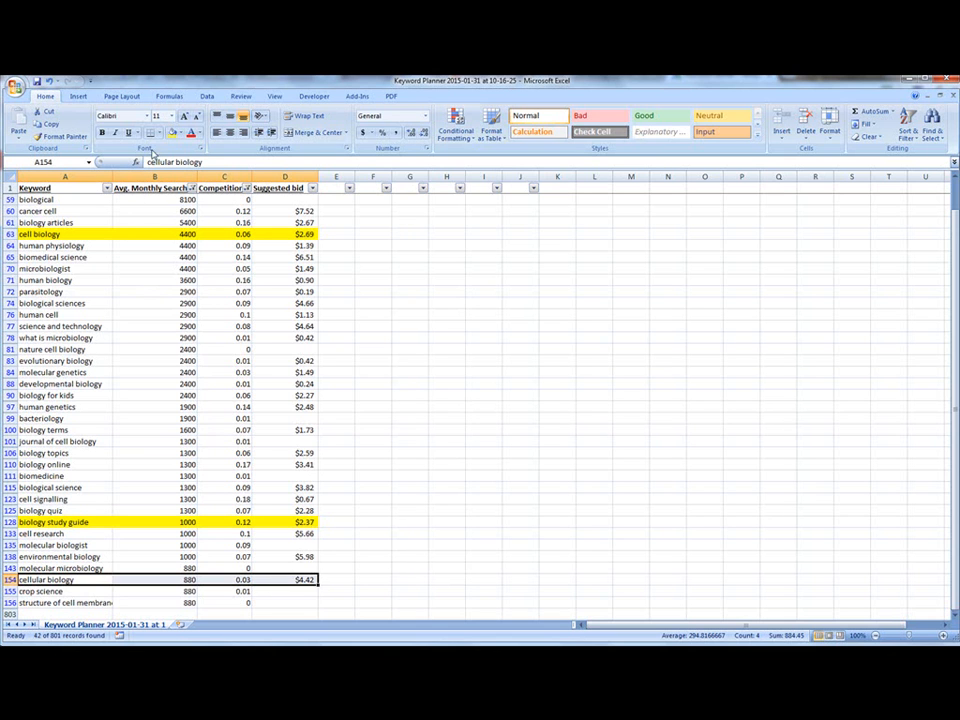
scroll(183, 385, up, 2)
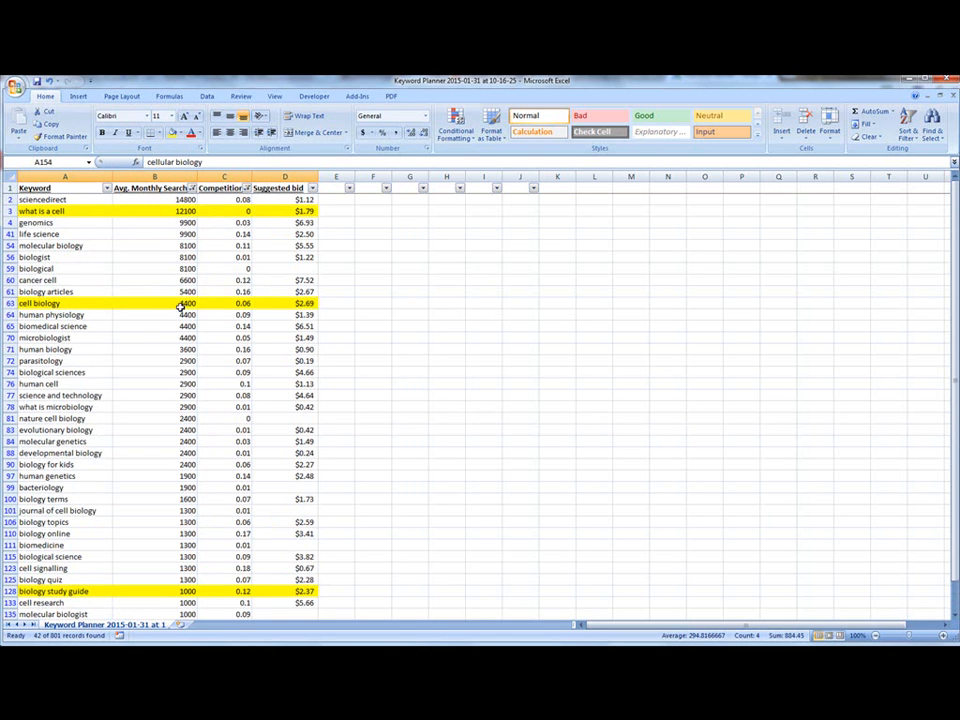
scroll(188, 376, down, 4)
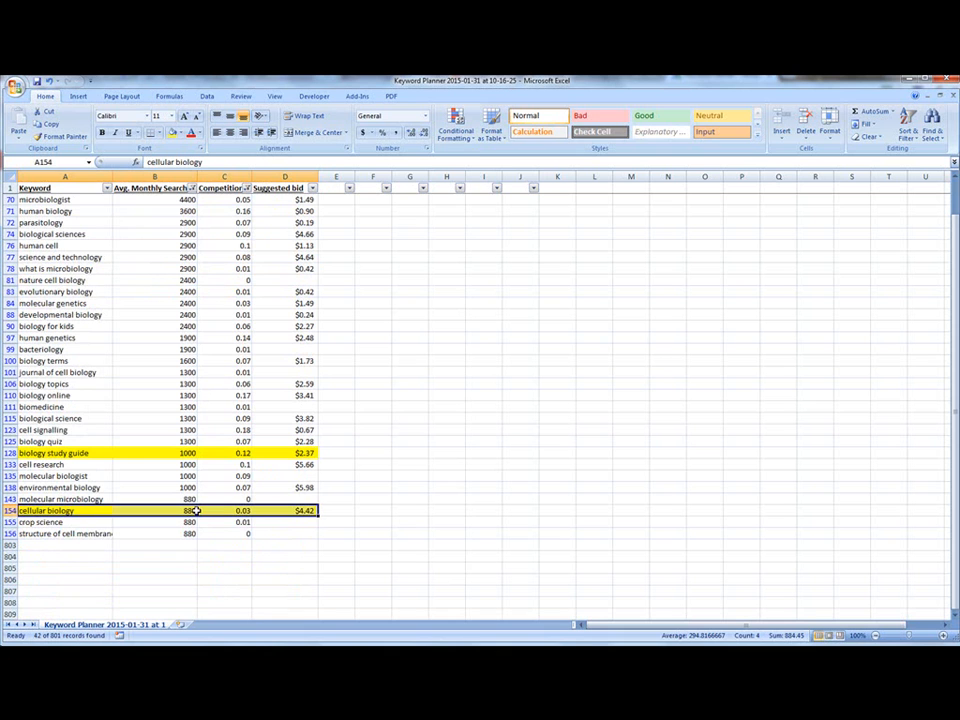
click(233, 477)
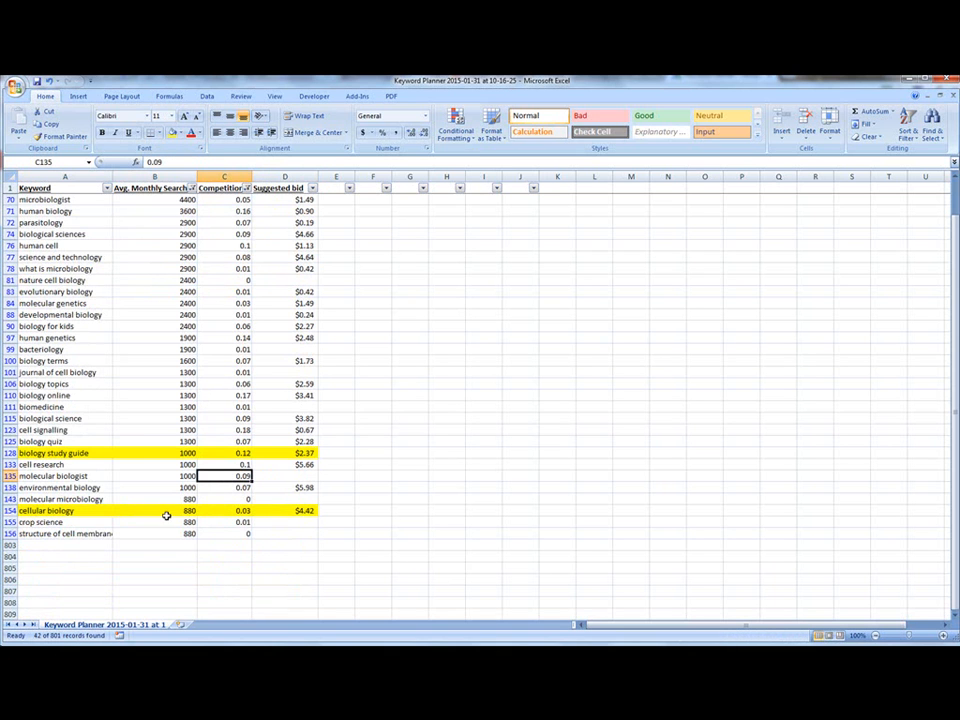
Return to the highlighted cell biology row and examine its searches, competition and suggested bid
scroll(166, 515, up, 4)
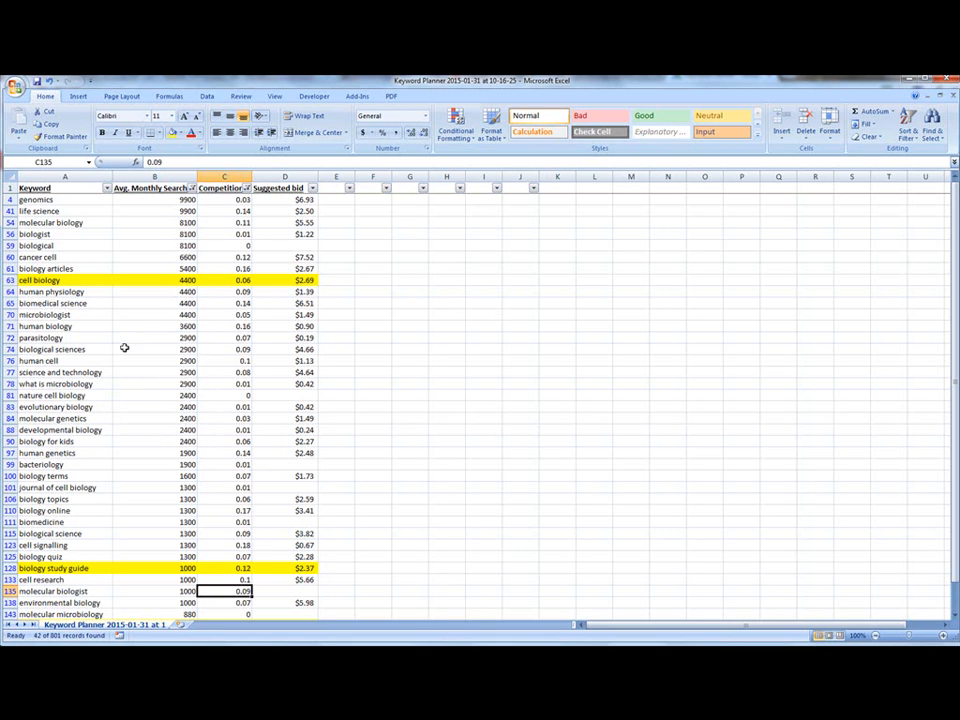
click(38, 281)
drag(38, 281, 313, 279)
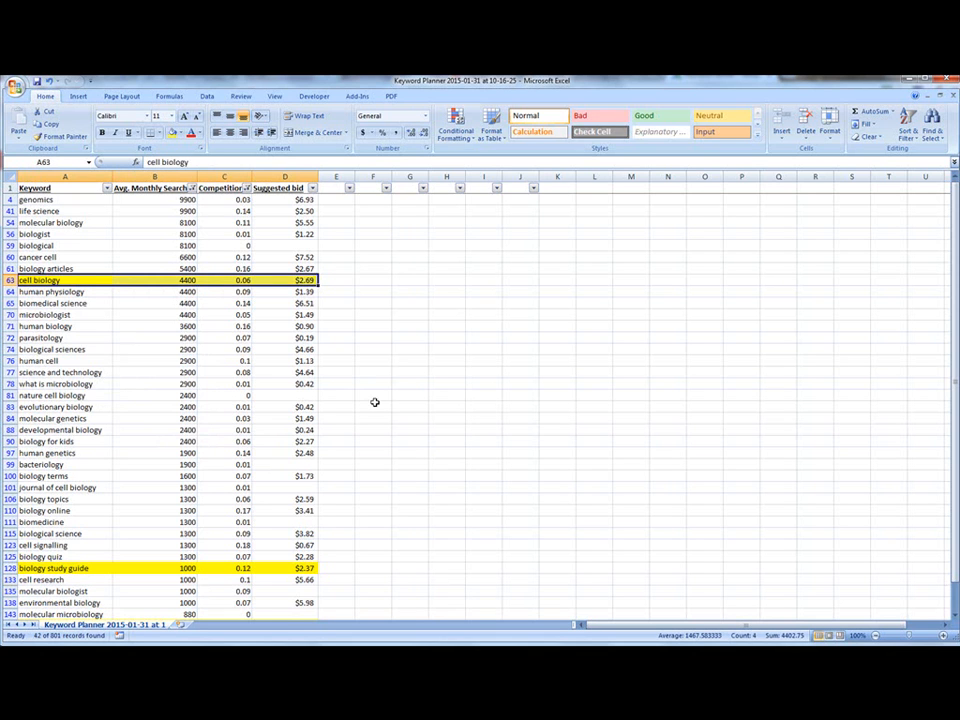